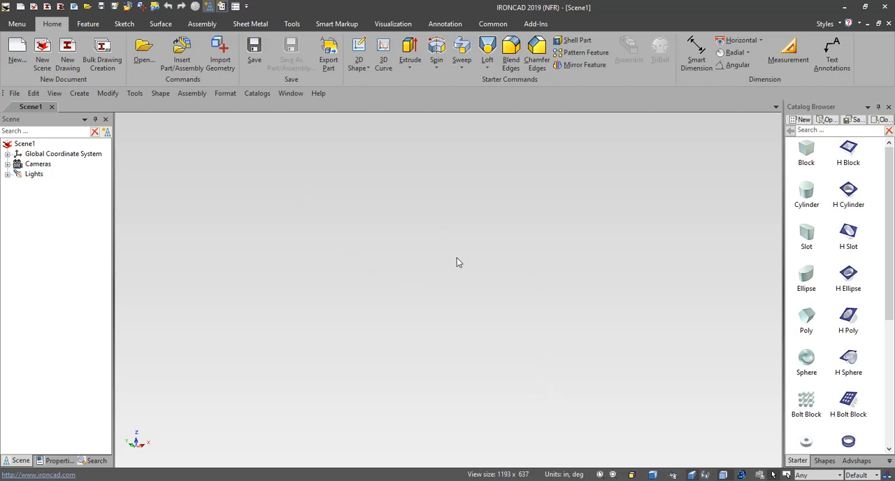
Step: Sketch a rectangle about 2.461 in by 2.362 in around the origin on the X-Y plane and finish the sketch
{"action": "left_click", "coordinate": [124, 24]}
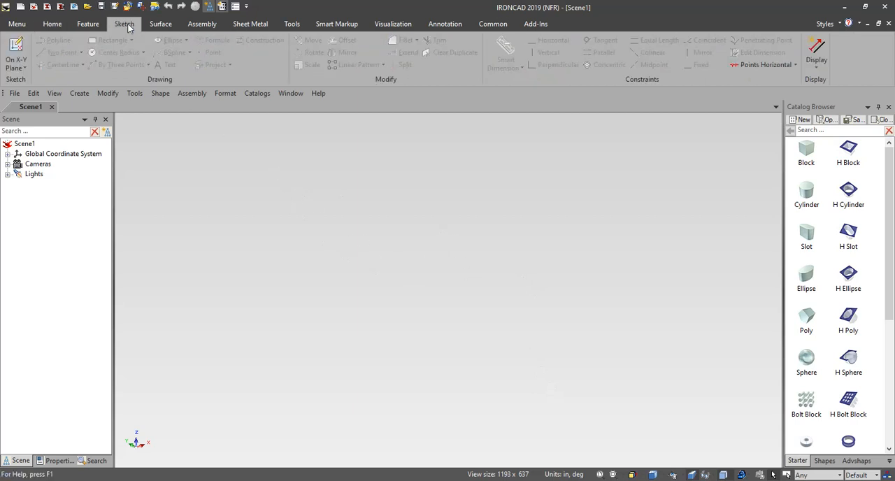
{"action": "left_click", "coordinate": [16, 63]}
{"action": "left_click", "coordinate": [67, 62]}
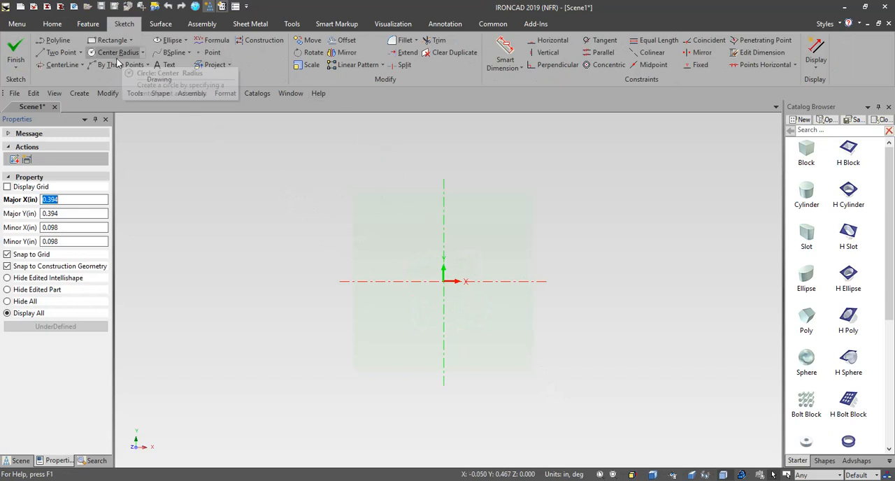
{"action": "left_click", "coordinate": [111, 41]}
{"action": "left_click", "coordinate": [360, 206]}
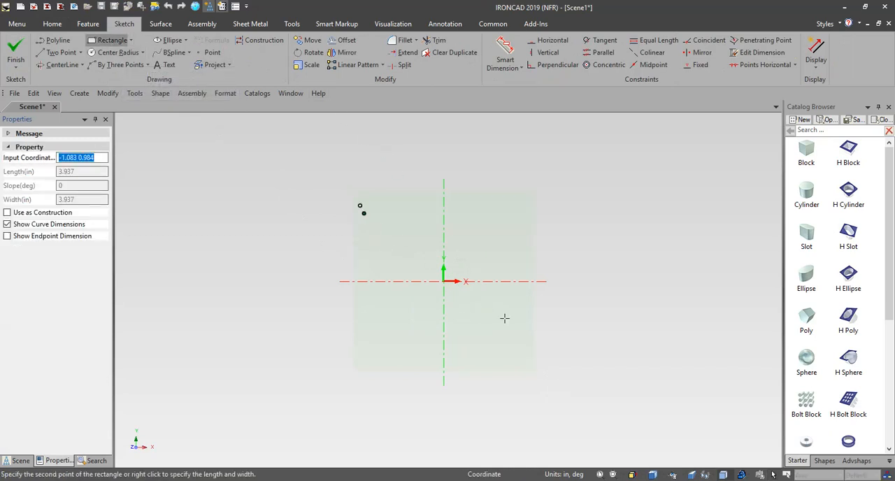
{"action": "left_click", "coordinate": [550, 387]}
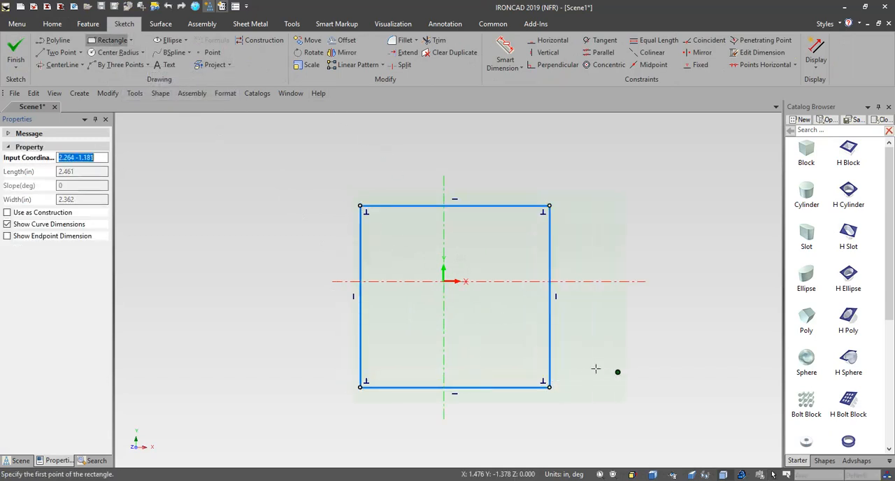
{"action": "left_click", "coordinate": [16, 50]}
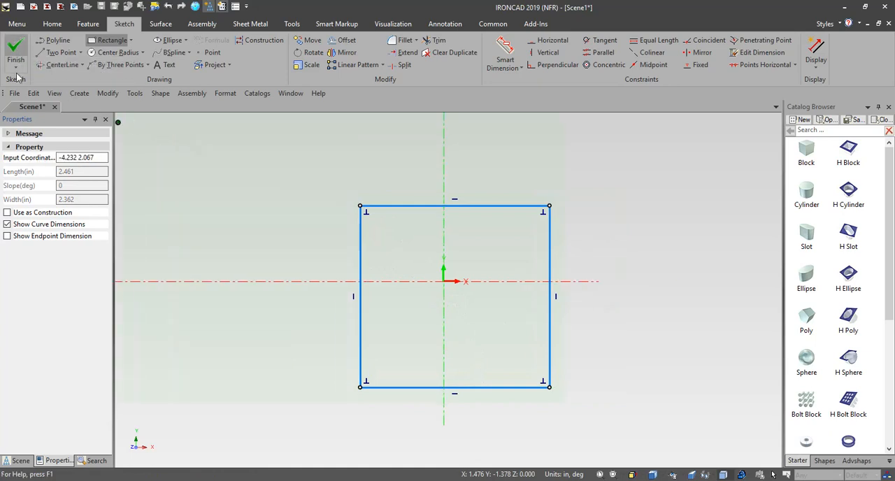
Step: Save the scene to the Desktop as 2D Profile1.ics, replacing the existing file
{"action": "left_click", "coordinate": [15, 25]}
{"action": "mouse_move", "coordinate": [28, 44]}
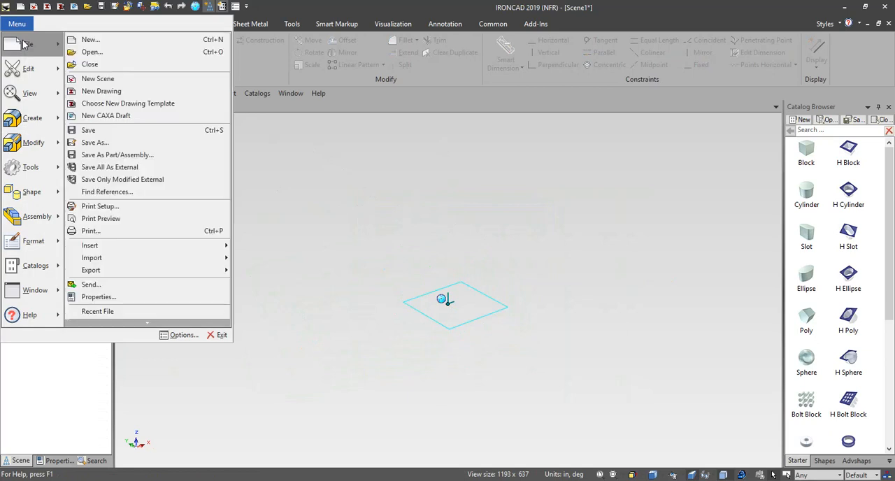
{"action": "left_click", "coordinate": [125, 132]}
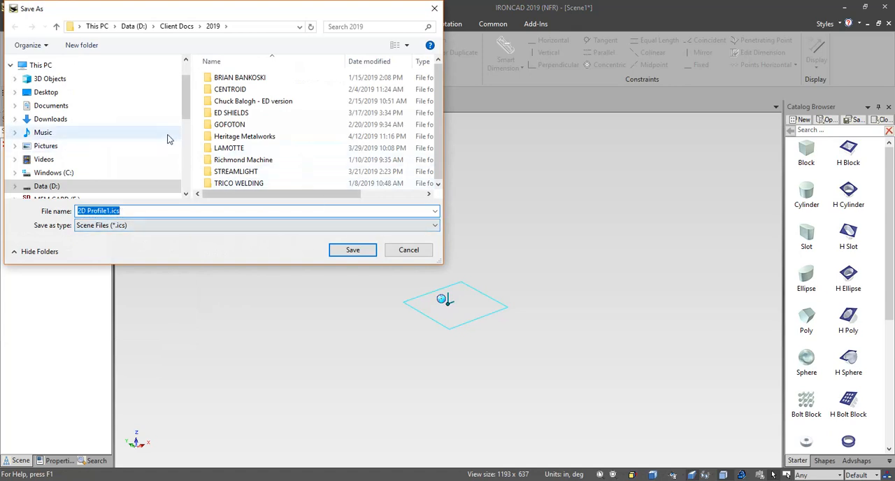
{"action": "left_click", "coordinate": [60, 92]}
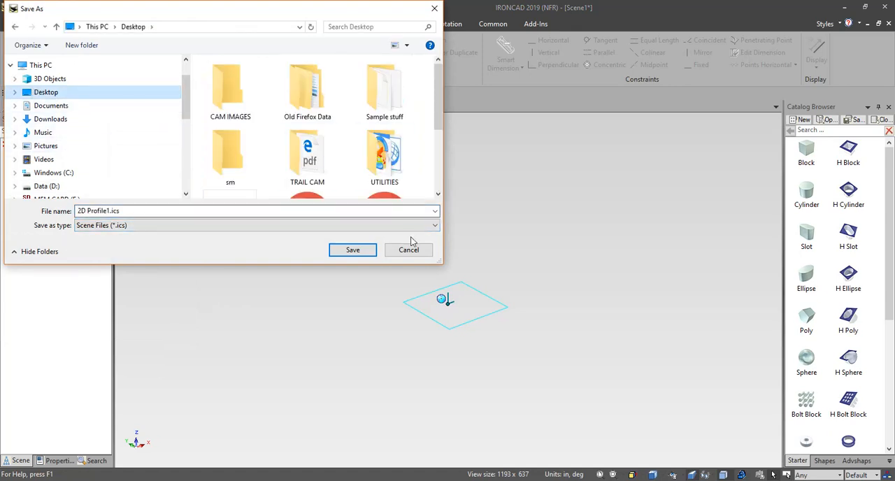
{"action": "left_click", "coordinate": [364, 252]}
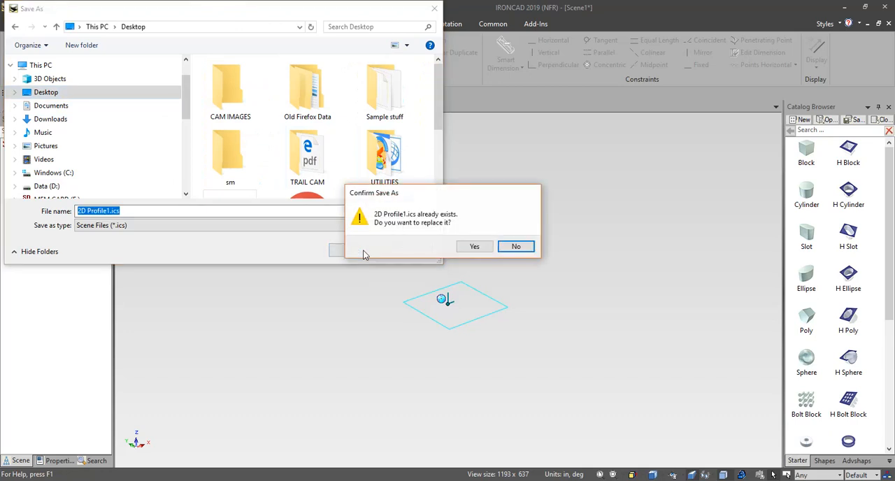
{"action": "left_click", "coordinate": [473, 248]}
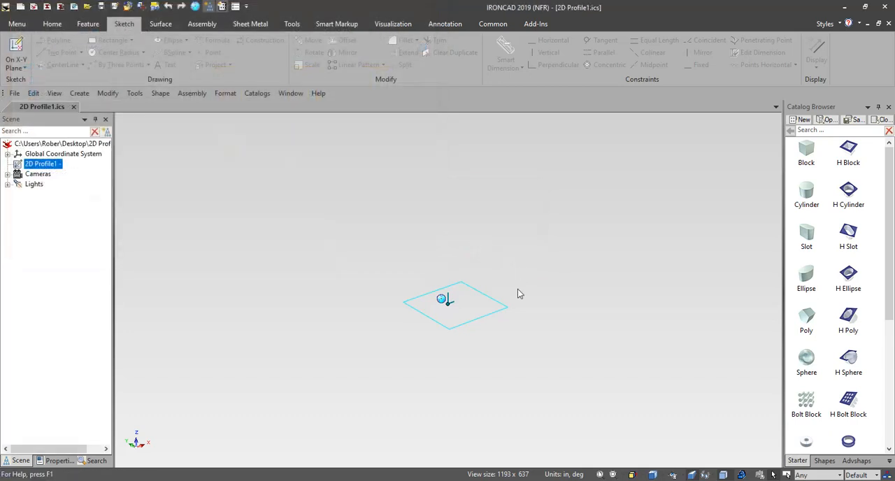
Step: Close the 2D Profile1.ics scene without saving further changes and create a new empty scene
{"action": "scroll", "coordinate": [549, 329], "scroll_direction": "up", "scroll_amount": 1}
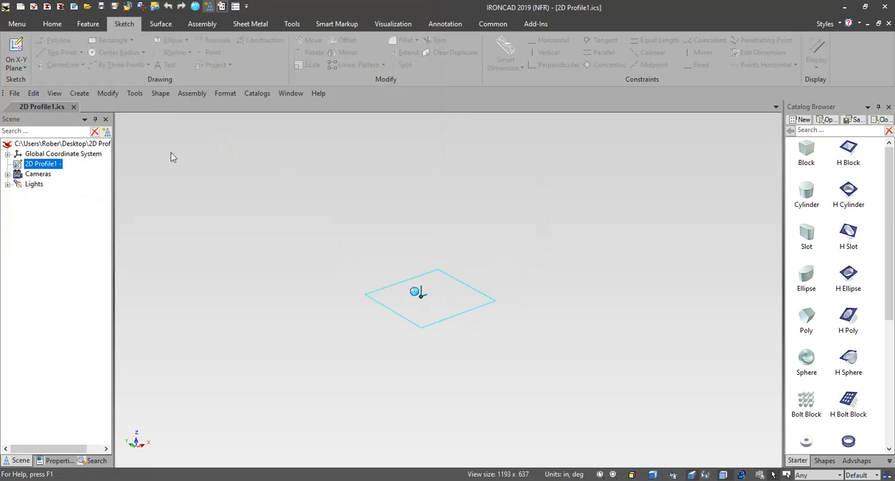
{"action": "left_click", "coordinate": [72, 106]}
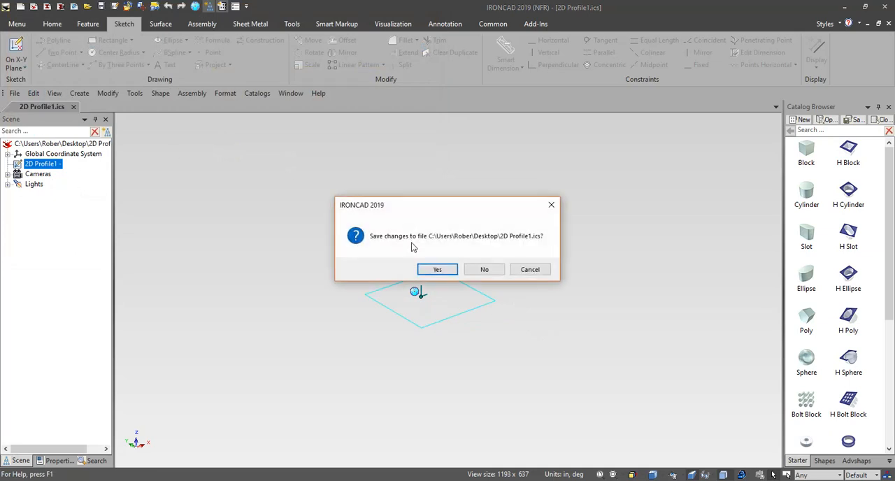
{"action": "left_click", "coordinate": [484, 270]}
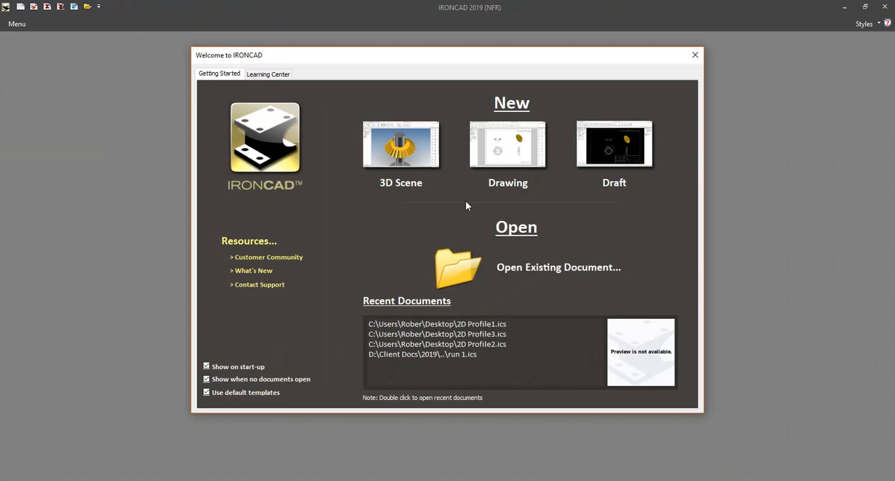
{"action": "left_click", "coordinate": [399, 159]}
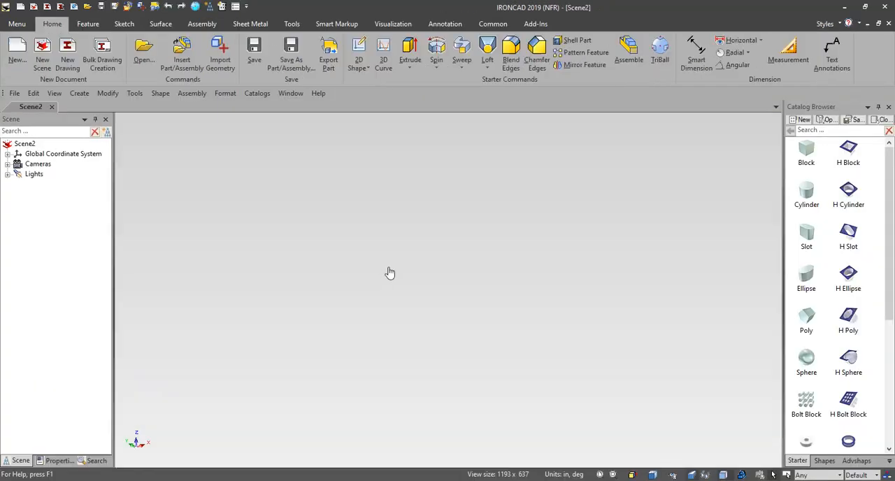
Step: Insert 2D Profile1.ics from the Desktop as a linked part and place it in the scene
{"action": "left_click", "coordinate": [20, 26]}
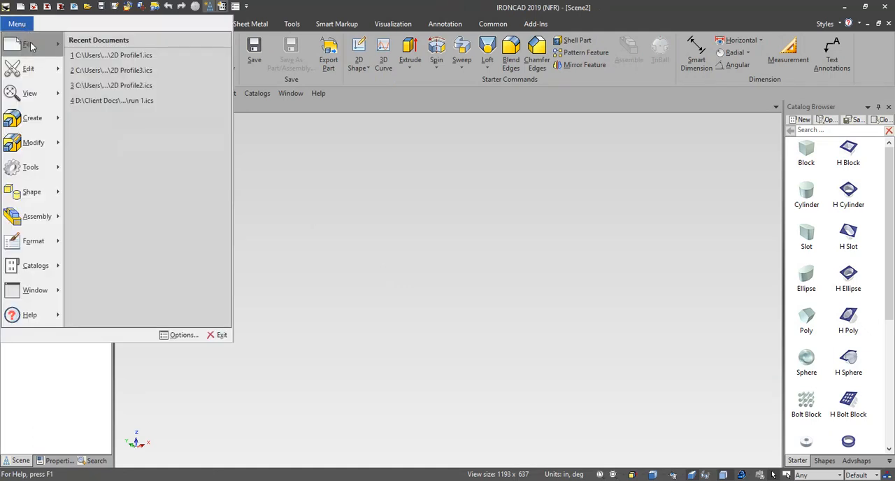
{"action": "mouse_move", "coordinate": [28, 43]}
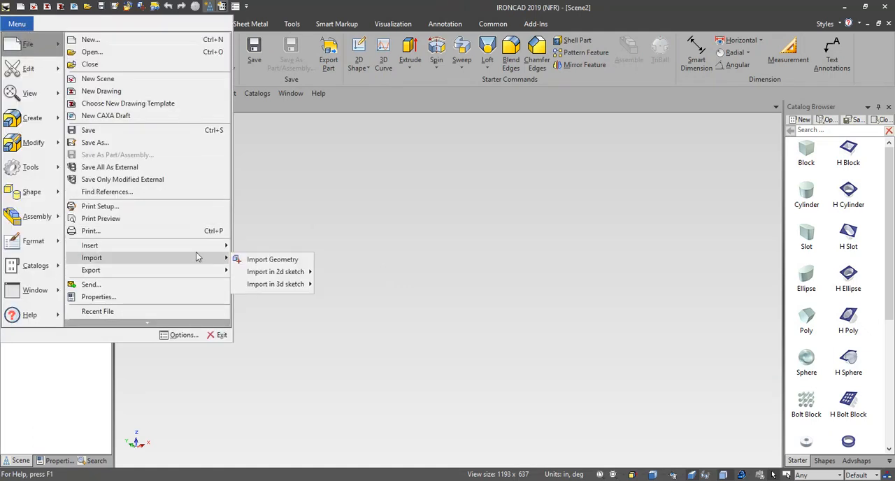
{"action": "mouse_move", "coordinate": [191, 250]}
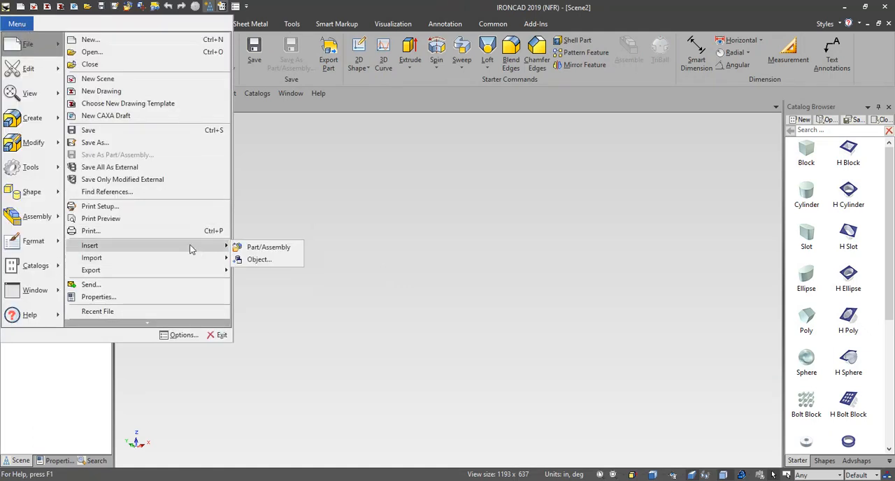
{"action": "left_click", "coordinate": [269, 248]}
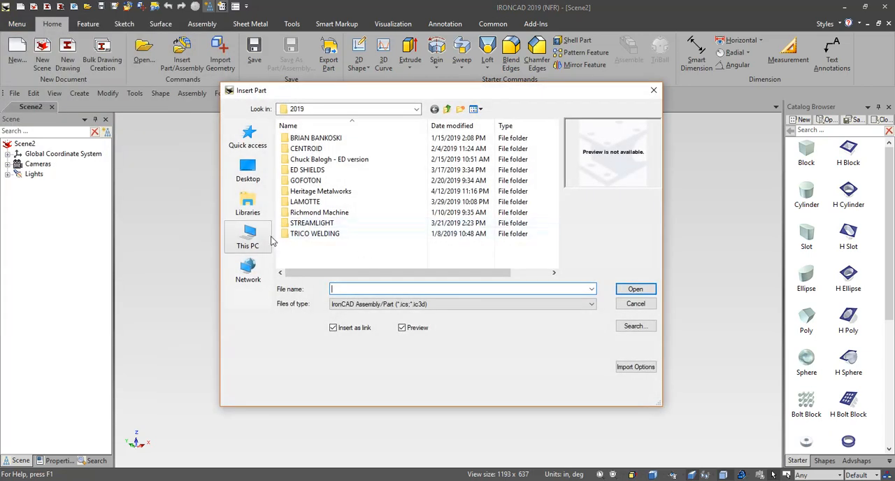
{"action": "left_click", "coordinate": [248, 171]}
{"action": "scroll", "coordinate": [408, 250], "scroll_direction": "down", "scroll_amount": 2}
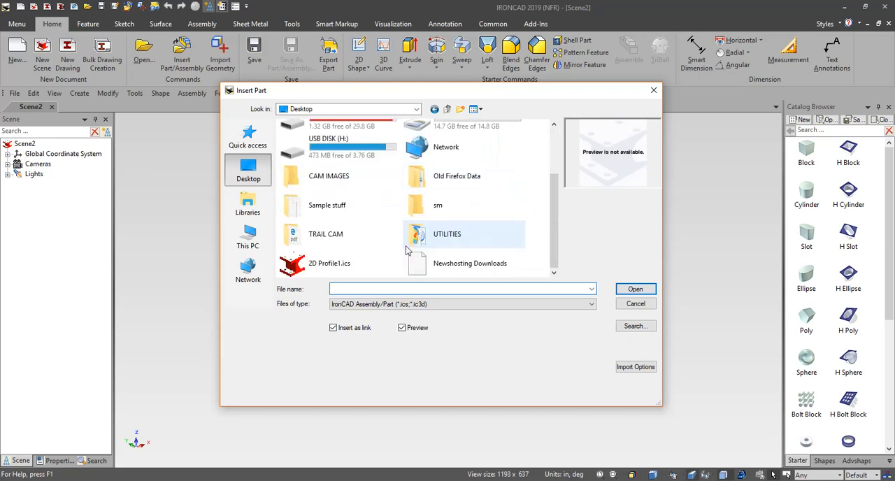
{"action": "left_click", "coordinate": [333, 264]}
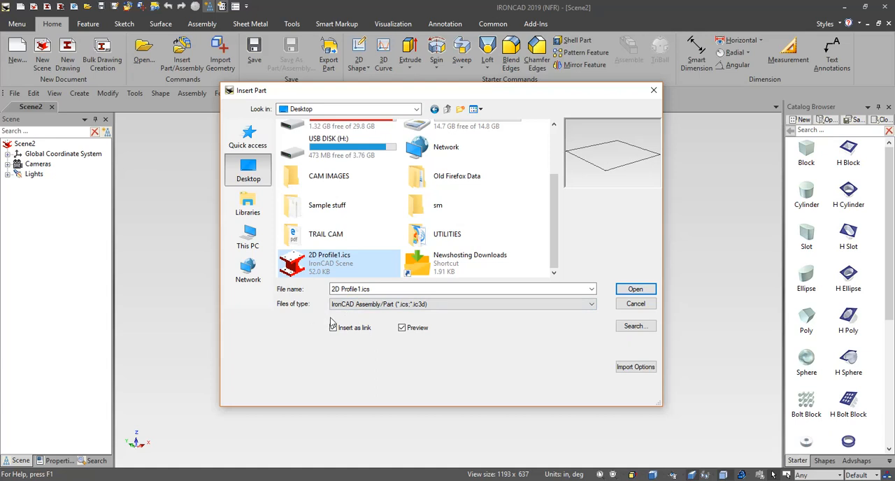
{"action": "left_click", "coordinate": [333, 326]}
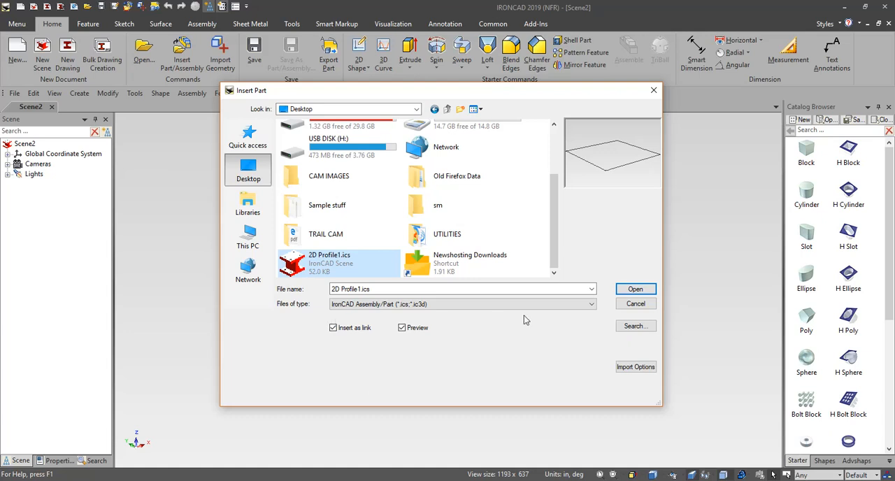
{"action": "left_click", "coordinate": [633, 290]}
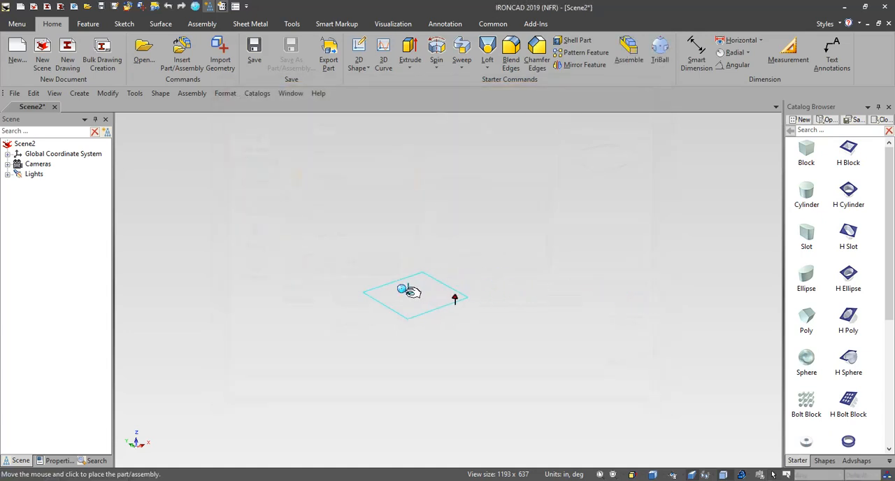
{"action": "left_click", "coordinate": [402, 290]}
{"action": "left_click", "coordinate": [434, 332]}
Step: Create a new catalog and add the inserted 2D profile to it, maintaining its external file link
{"action": "scroll", "coordinate": [458, 307], "scroll_direction": "up", "scroll_amount": 3}
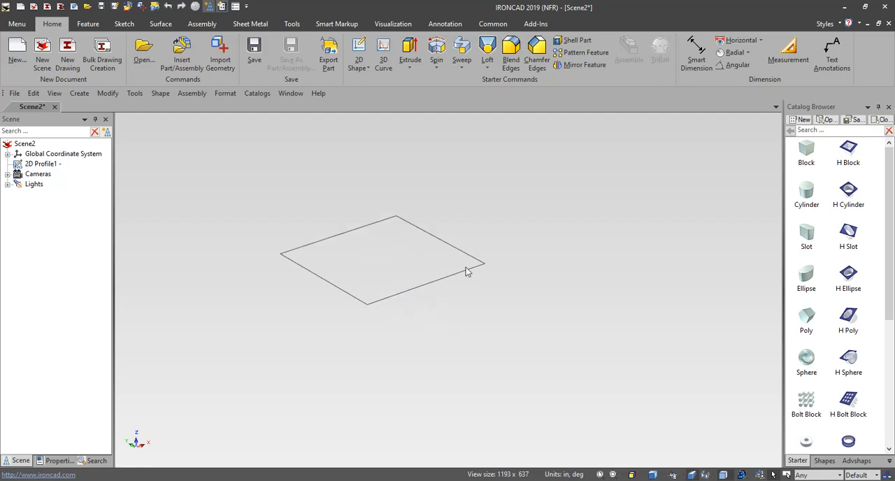
{"action": "middle_click_drag", "start_coordinate": [573, 251], "coordinate": [563, 303]}
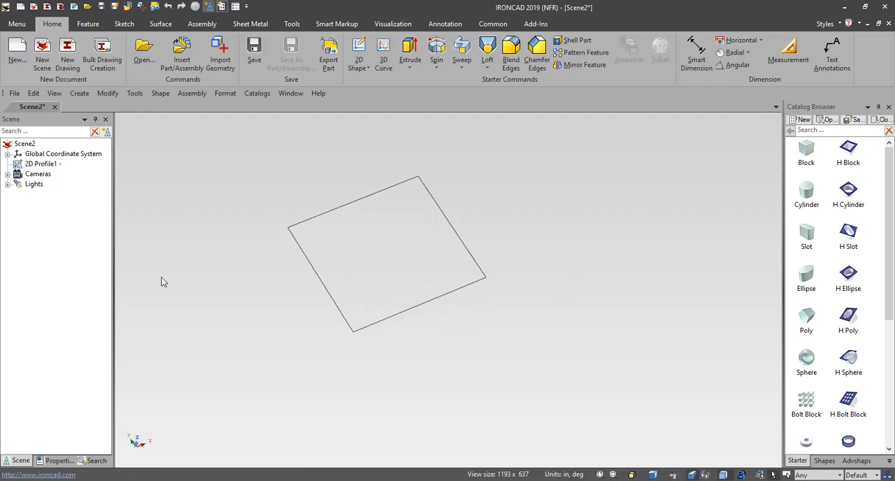
{"action": "middle_click_drag", "start_coordinate": [161, 280], "coordinate": [173, 272]}
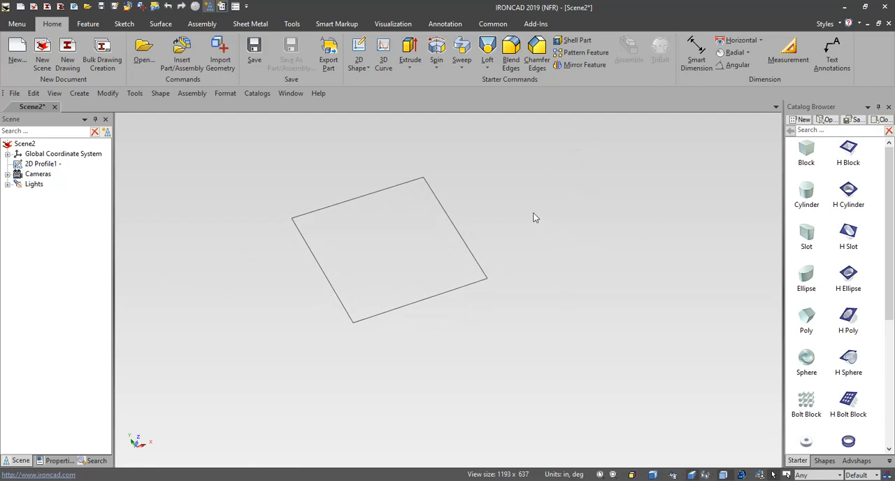
{"action": "left_click", "coordinate": [493, 25]}
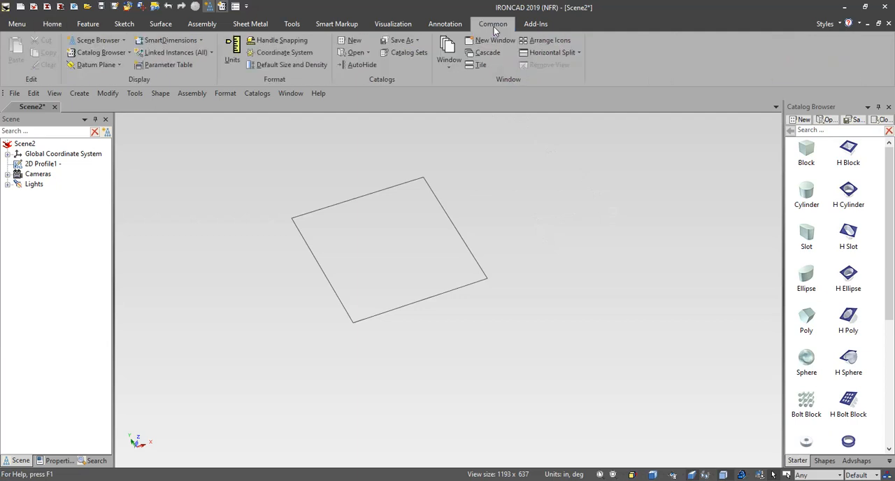
{"action": "left_click", "coordinate": [354, 41]}
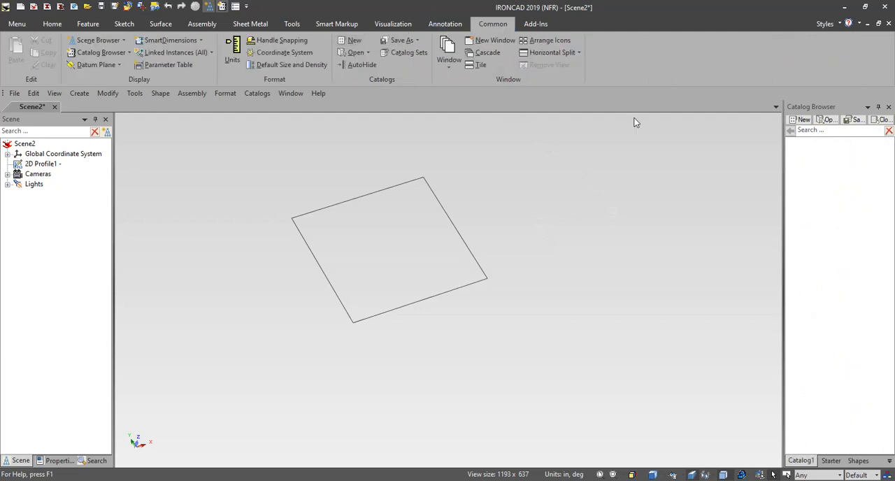
{"action": "left_click_drag", "start_coordinate": [41, 166], "coordinate": [805, 211]}
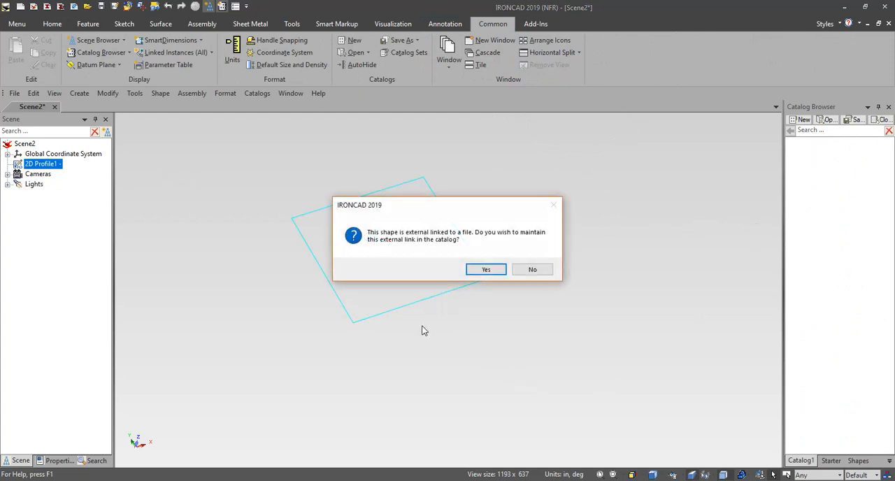
{"action": "left_click", "coordinate": [487, 270]}
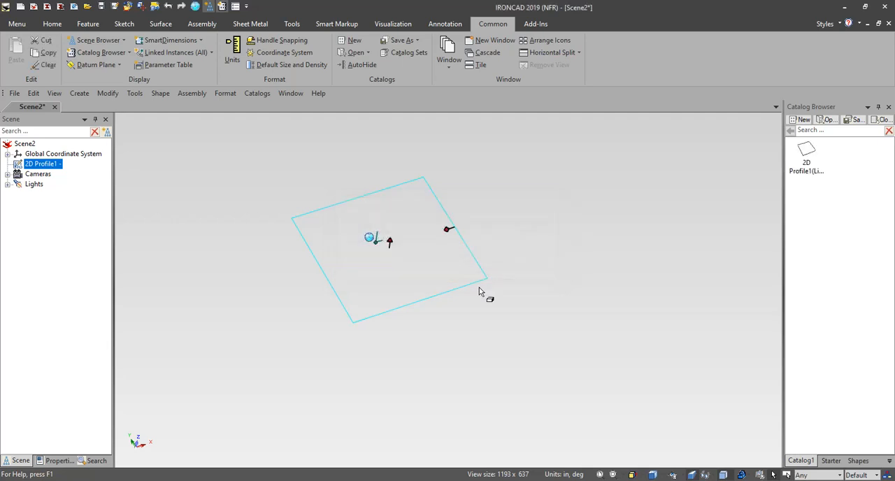
Step: Create a new scene from a blue-background English template and place the linked 2D profile from the catalog in it
{"action": "left_click", "coordinate": [16, 24]}
{"action": "mouse_move", "coordinate": [19, 42]}
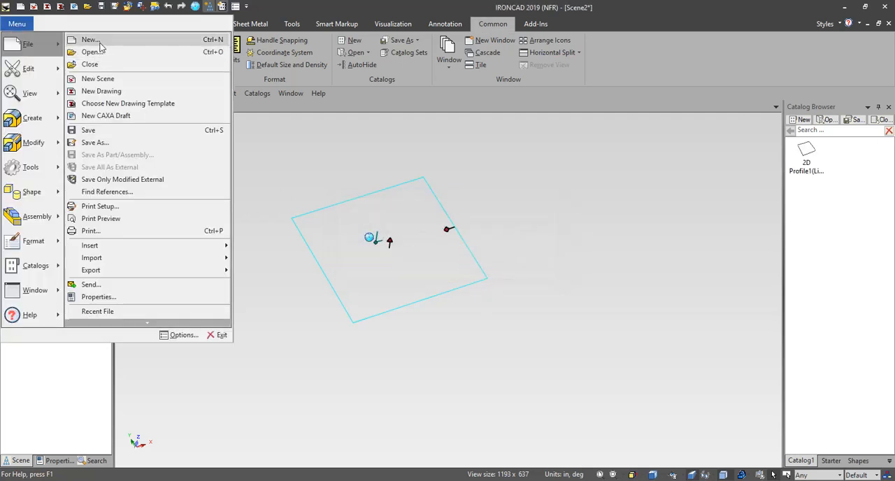
{"action": "left_click", "coordinate": [99, 43]}
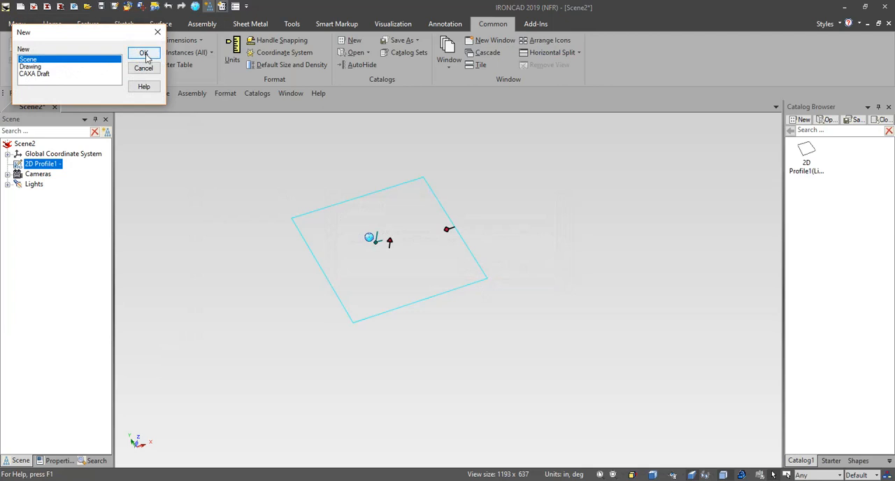
{"action": "left_click", "coordinate": [143, 54]}
{"action": "left_click", "coordinate": [432, 258]}
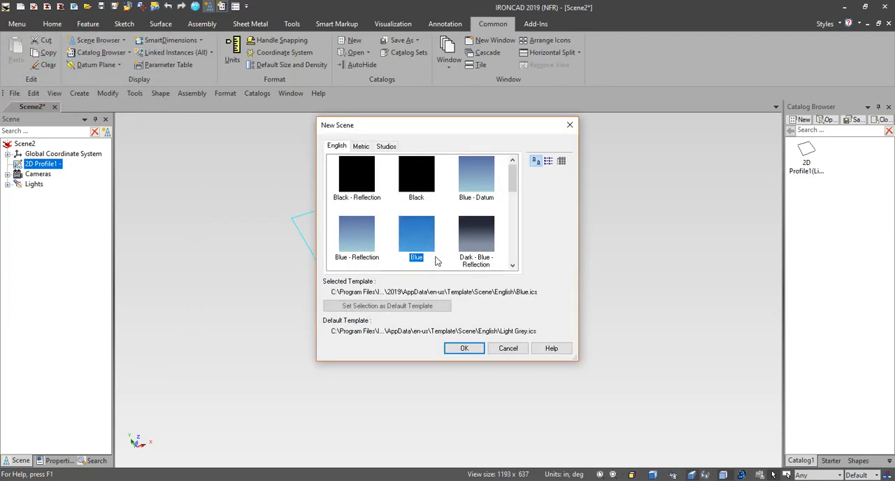
{"action": "left_click", "coordinate": [464, 347]}
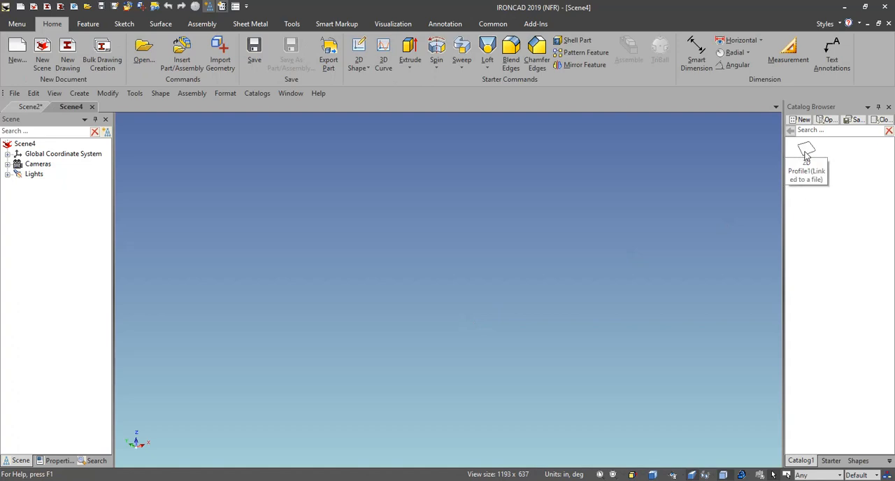
{"action": "left_click_drag", "start_coordinate": [805, 156], "coordinate": [441, 298]}
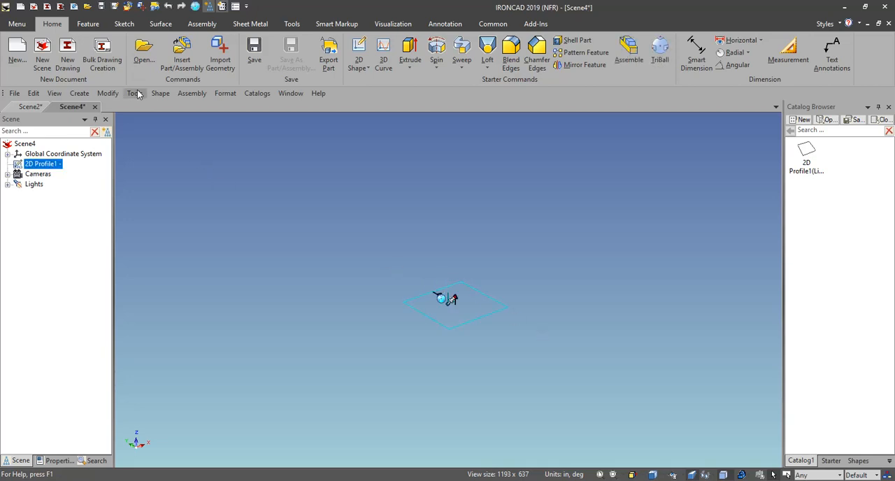
Step: Extrude the linked 2D profile in Scene4 by 1 in as added material
{"action": "left_click", "coordinate": [88, 24]}
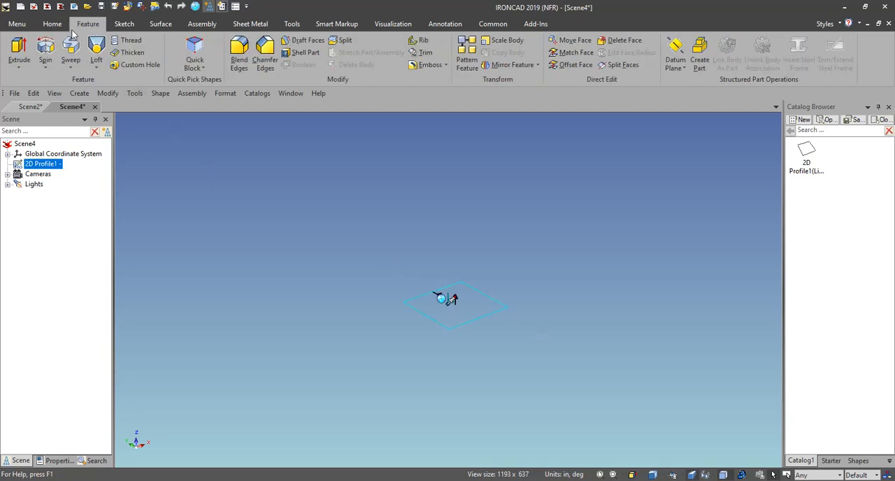
{"action": "left_click", "coordinate": [18, 50]}
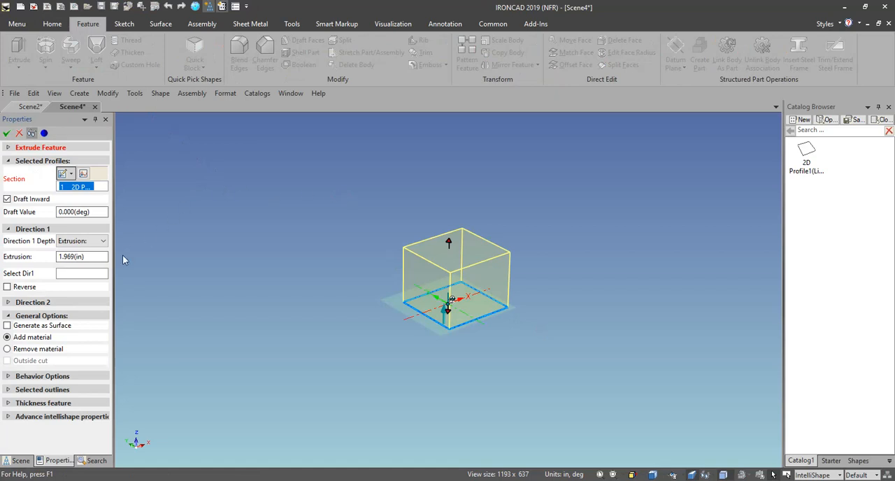
{"action": "left_click", "coordinate": [96, 257]}
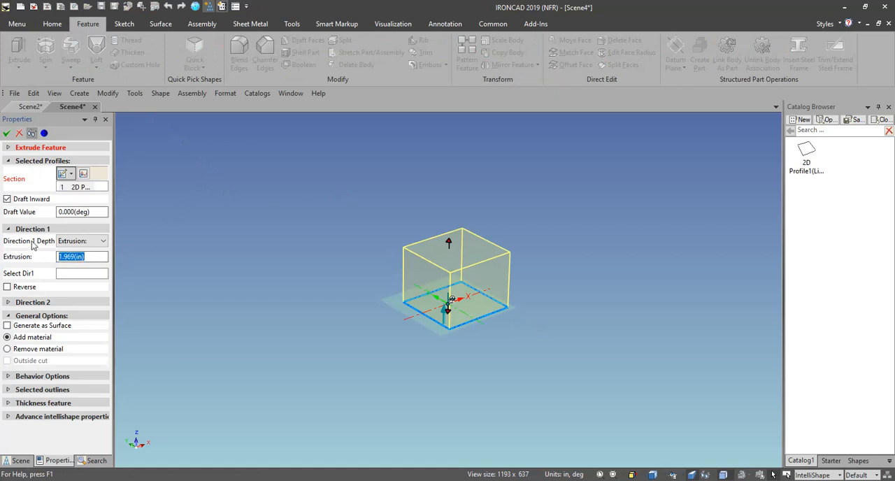
{"action": "type", "text": "1"}
{"action": "key", "text": "Return"}
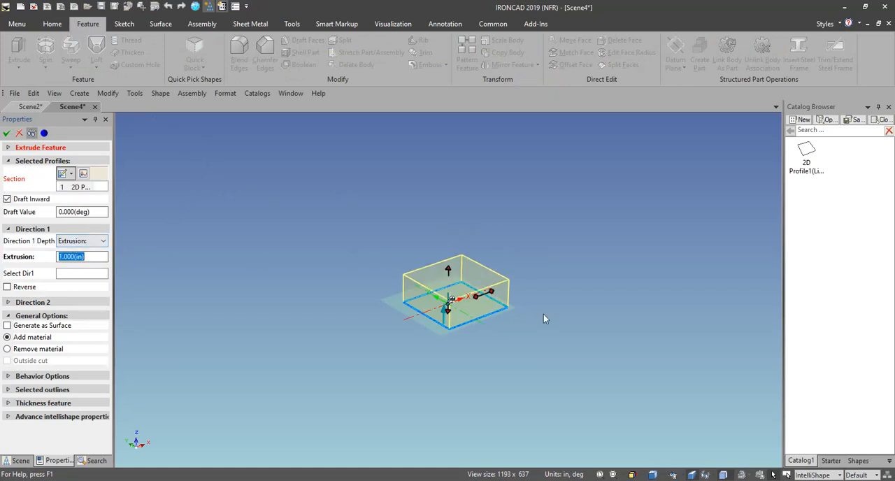
{"action": "left_click", "coordinate": [6, 133]}
{"action": "middle_click_drag", "start_coordinate": [547, 344], "coordinate": [556, 360]}
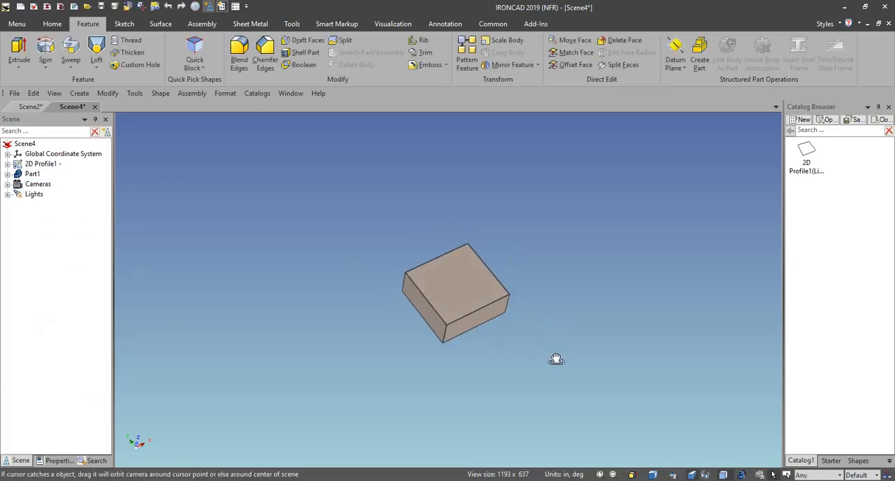
Step: Open the external file 2D Profile1.ics from the Desktop in its own scene
{"action": "left_click", "coordinate": [15, 27]}
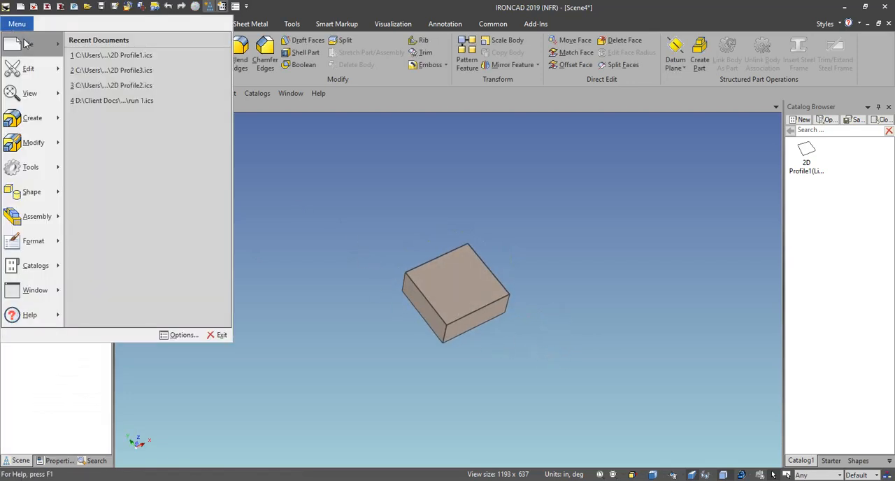
{"action": "mouse_move", "coordinate": [24, 41]}
{"action": "left_click", "coordinate": [108, 54]}
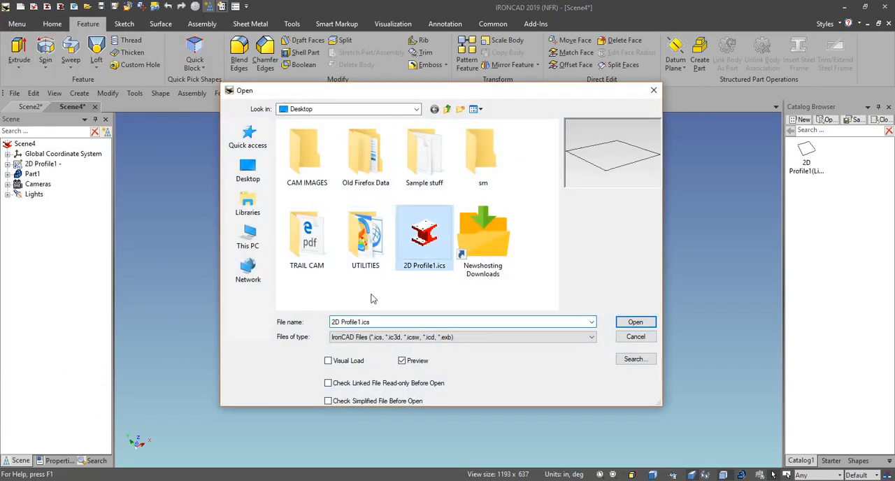
{"action": "scroll", "coordinate": [551, 276], "scroll_direction": "up", "scroll_amount": 3}
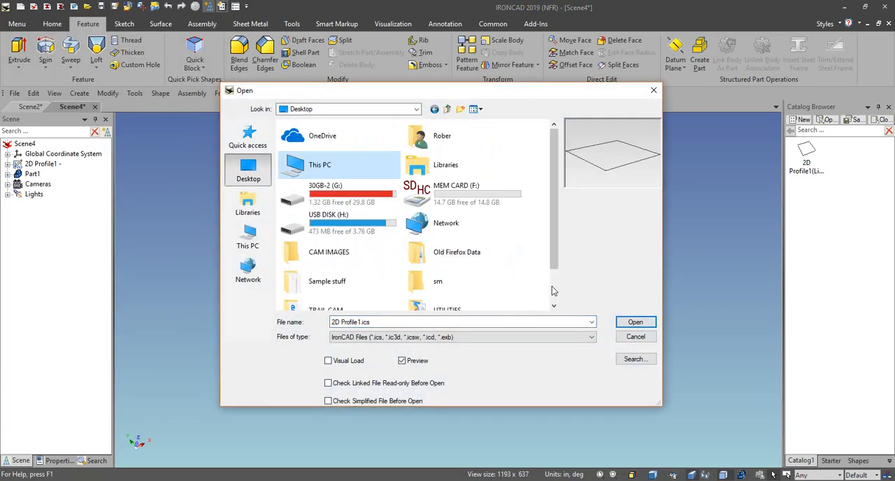
{"action": "left_click", "coordinate": [553, 288]}
{"action": "left_click", "coordinate": [322, 296]}
{"action": "left_click", "coordinate": [633, 322]}
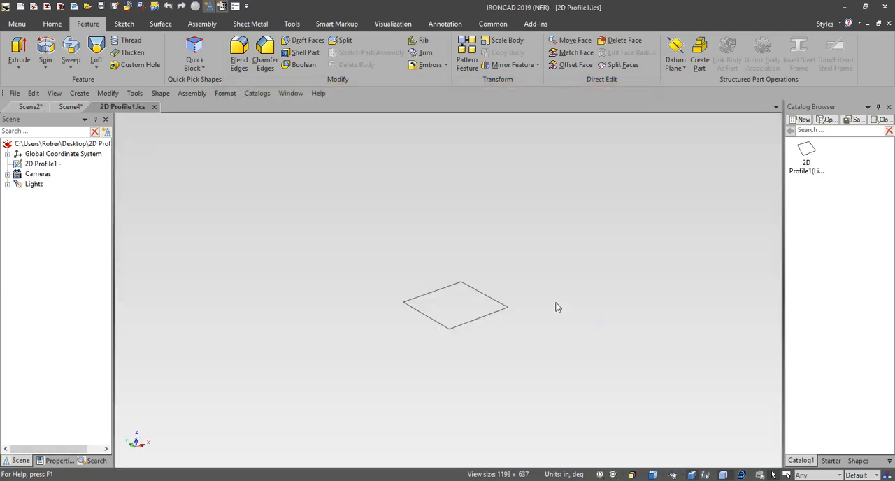
{"action": "middle_click_drag", "start_coordinate": [605, 283], "coordinate": [619, 335]}
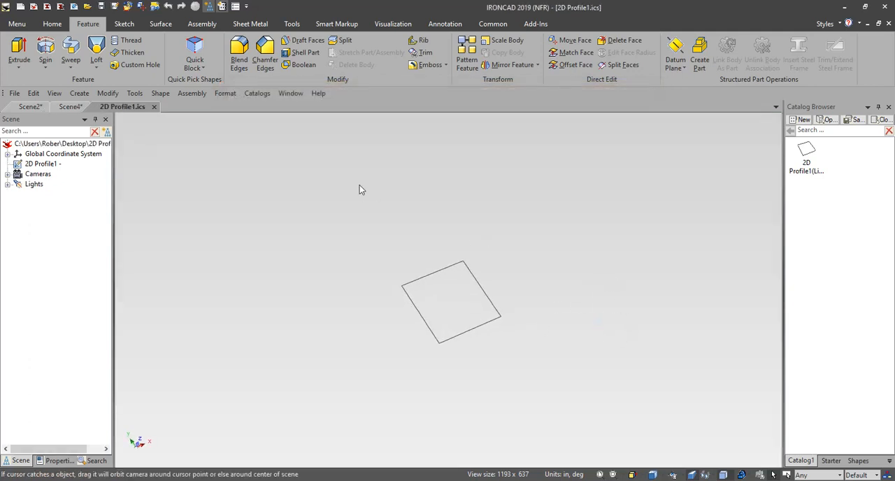
Step: Edit the 2D profile's sketch and fillet all four corners of the rectangle, setting each radius freehand
{"action": "left_click", "coordinate": [32, 166]}
{"action": "right_click", "coordinate": [32, 166]}
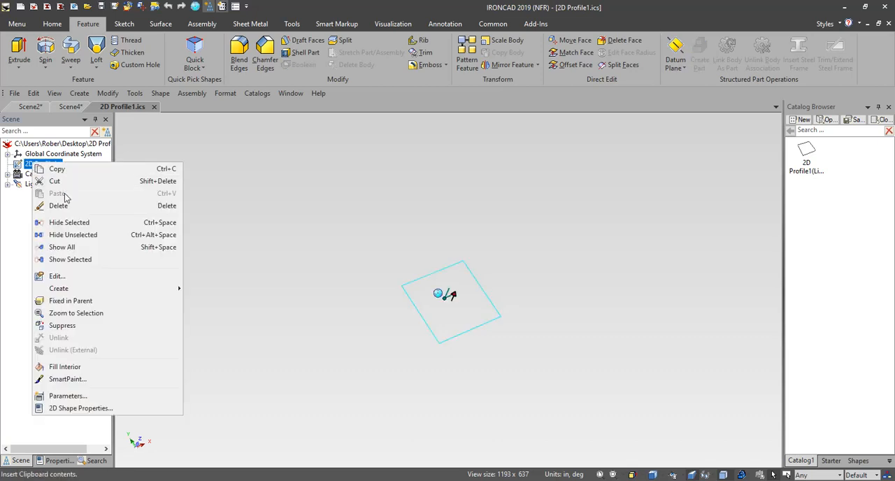
{"action": "left_click", "coordinate": [68, 280]}
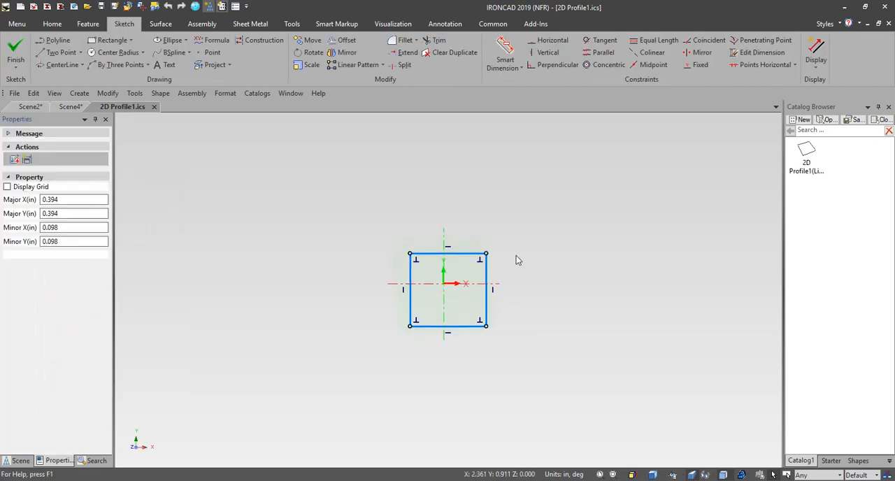
{"action": "left_click", "coordinate": [406, 40]}
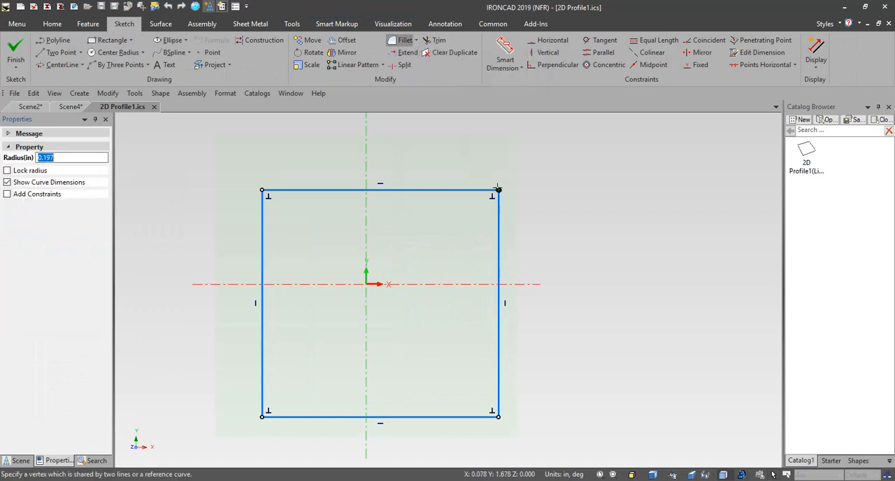
{"action": "left_click", "coordinate": [498, 189]}
{"action": "left_click", "coordinate": [463, 218]}
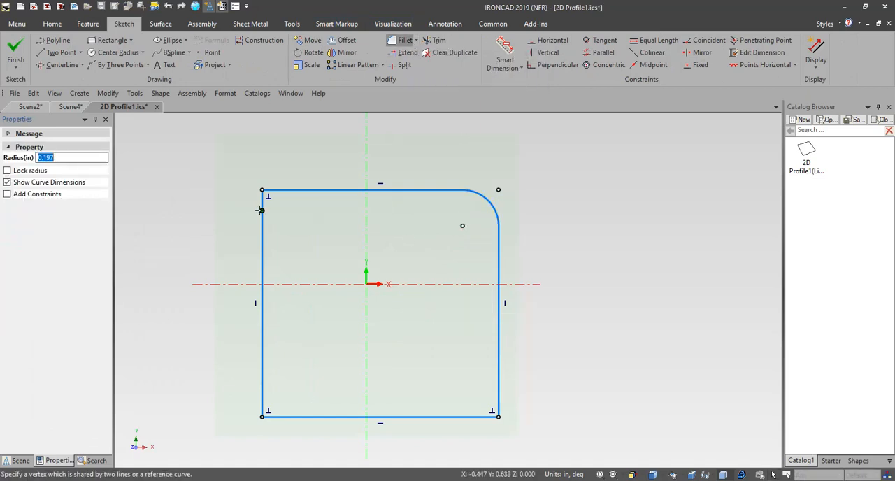
{"action": "left_click", "coordinate": [261, 190]}
{"action": "left_click", "coordinate": [292, 227]}
{"action": "left_click", "coordinate": [262, 416]}
{"action": "left_click", "coordinate": [301, 378]}
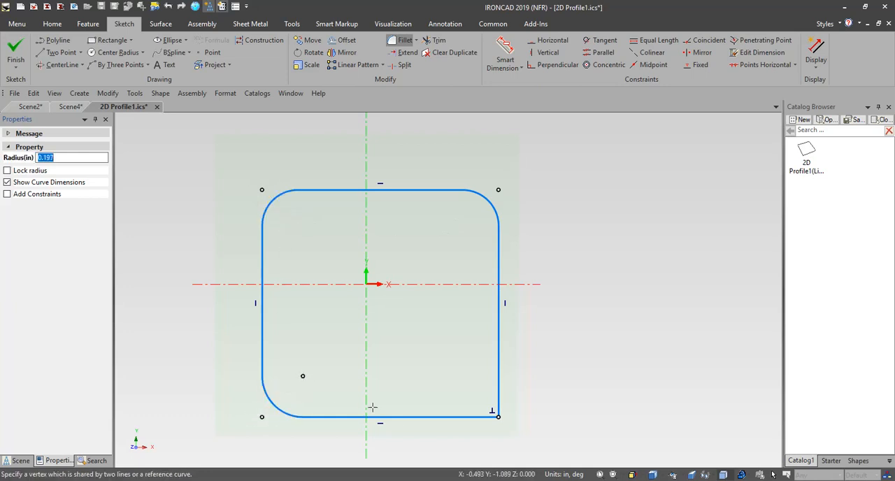
{"action": "left_click", "coordinate": [498, 416]}
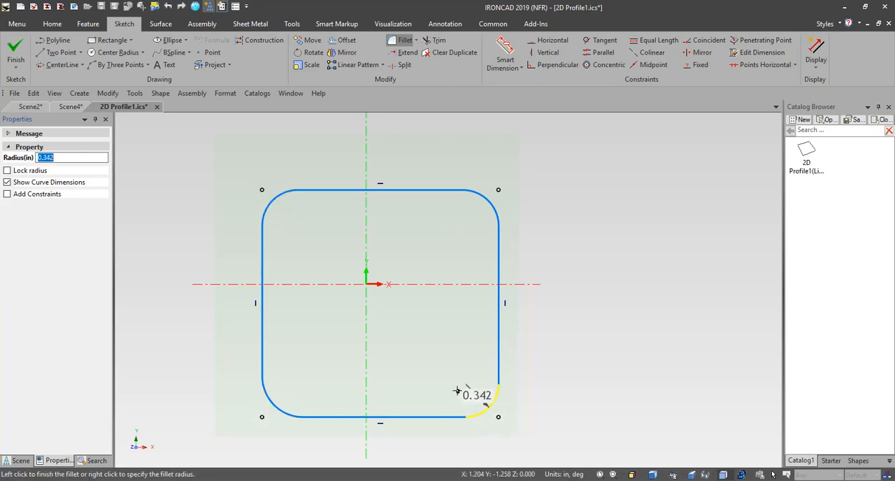
{"action": "left_click", "coordinate": [463, 382]}
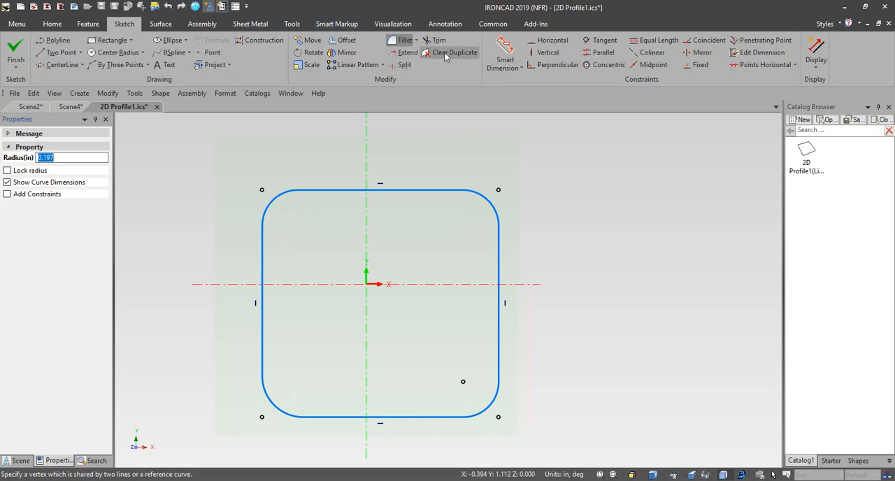
Step: Draw a small circle inside each rounded corner, the lower-right one about 0.12 in in radius, and finish the sketch
{"action": "left_click", "coordinate": [119, 53]}
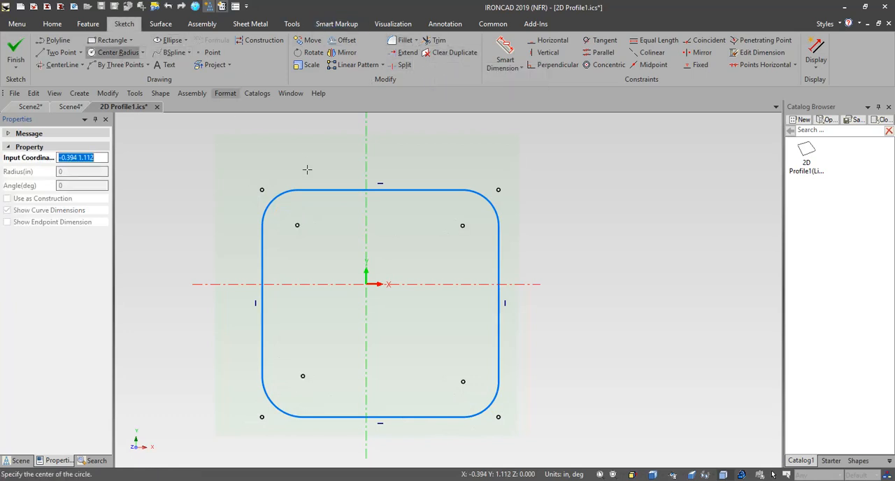
{"action": "left_click", "coordinate": [298, 226]}
{"action": "left_click", "coordinate": [305, 237]}
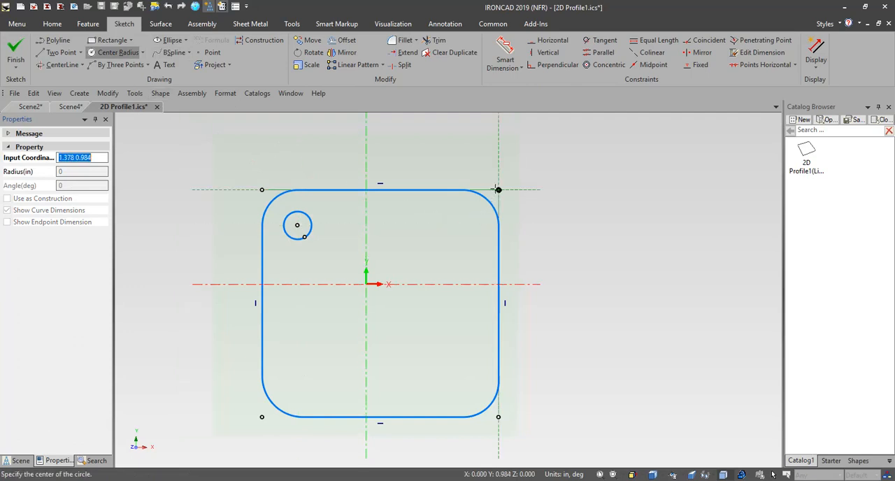
{"action": "left_click", "coordinate": [462, 225]}
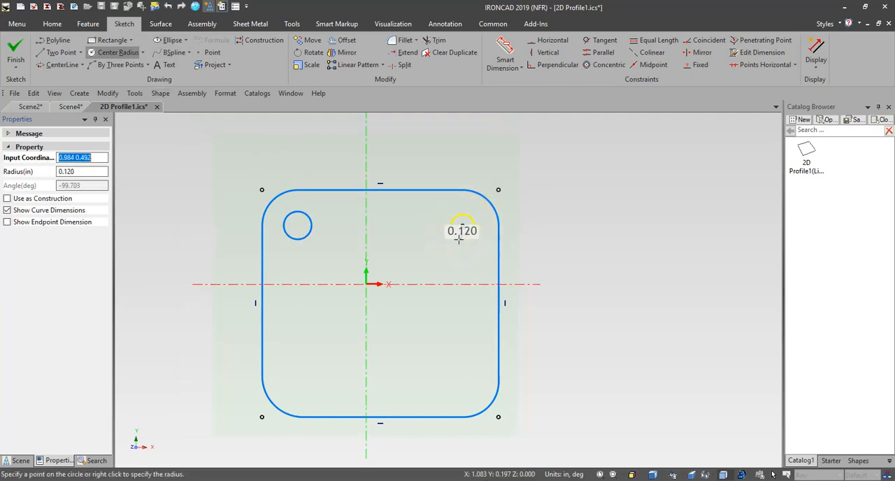
{"action": "left_click", "coordinate": [462, 243]}
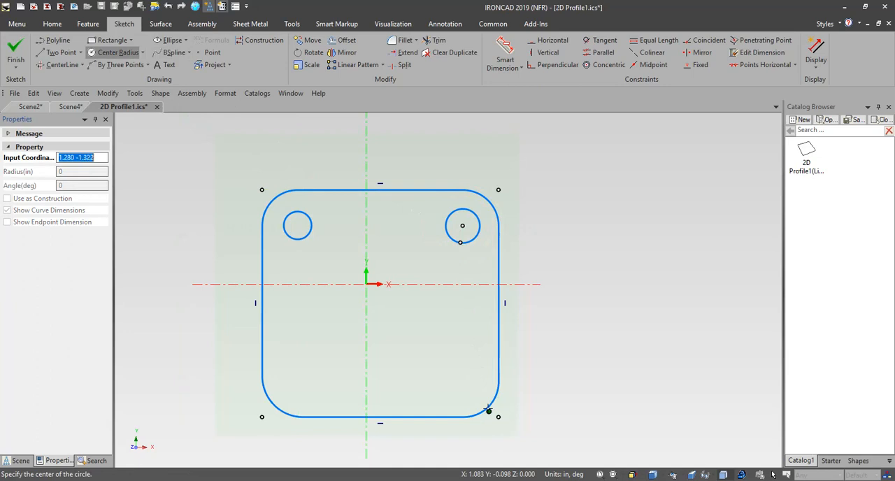
{"action": "left_click", "coordinate": [462, 387]}
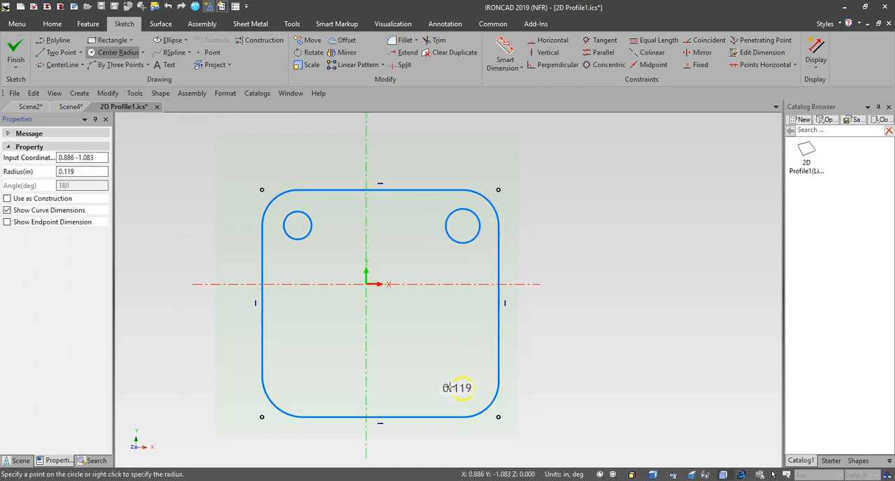
{"action": "left_click", "coordinate": [451, 389]}
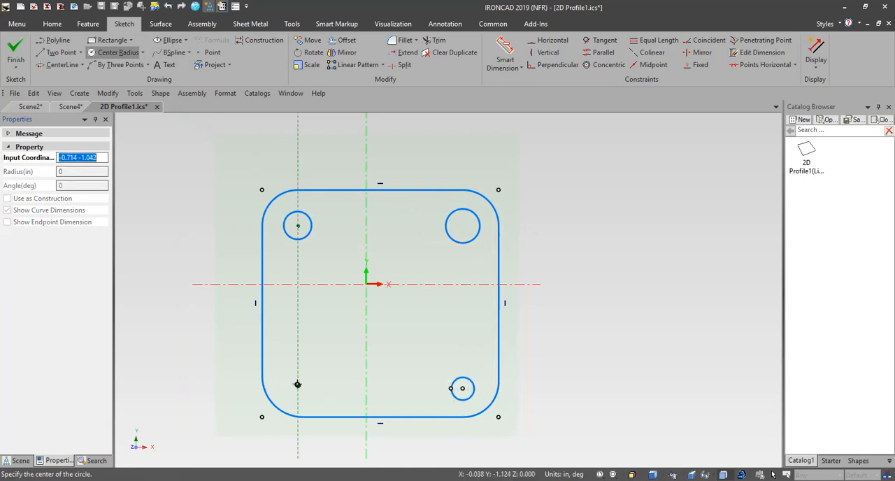
{"action": "left_click", "coordinate": [297, 384]}
{"action": "left_click", "coordinate": [308, 389]}
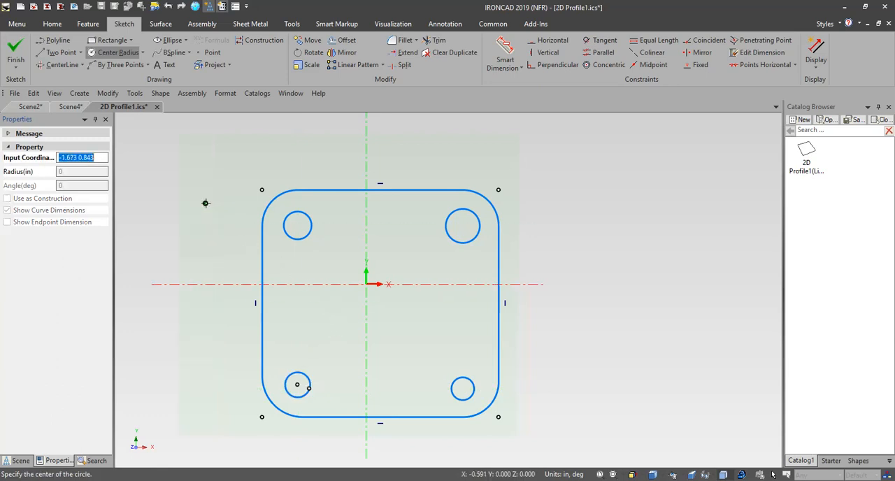
{"action": "left_click", "coordinate": [16, 50]}
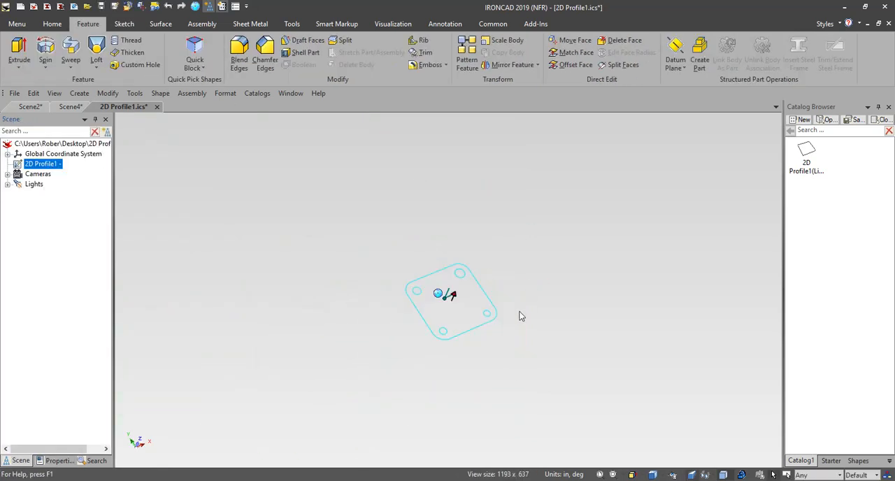
Step: Save the modified 2D Profile1.ics and close it to return to Scene4 with the extruded part
{"action": "scroll", "coordinate": [519, 311], "scroll_direction": "up", "scroll_amount": 1}
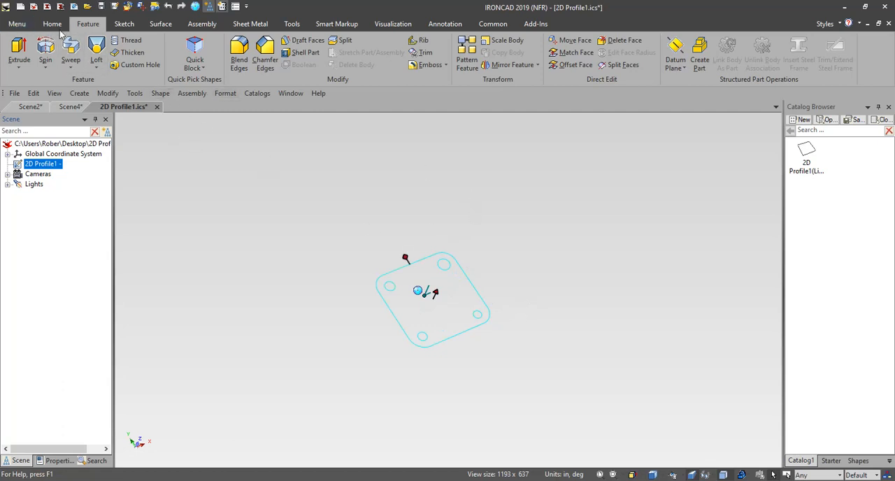
{"action": "left_click", "coordinate": [21, 25]}
{"action": "mouse_move", "coordinate": [25, 43]}
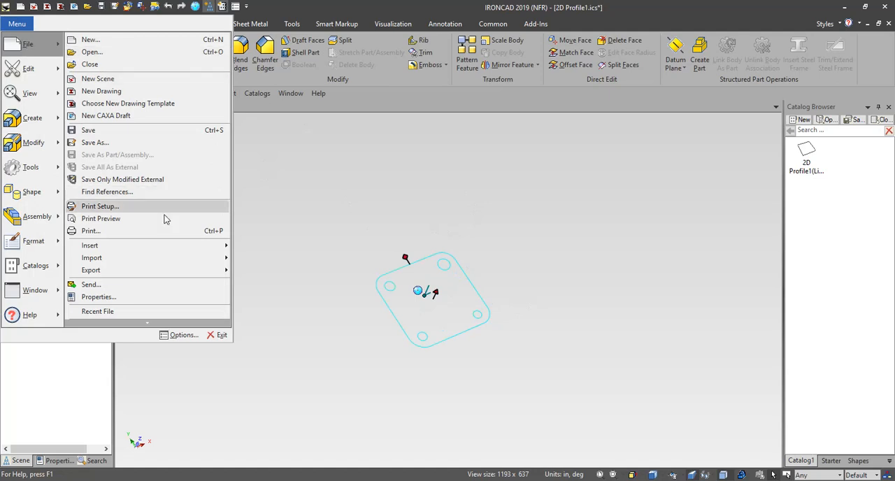
{"action": "left_click", "coordinate": [146, 131]}
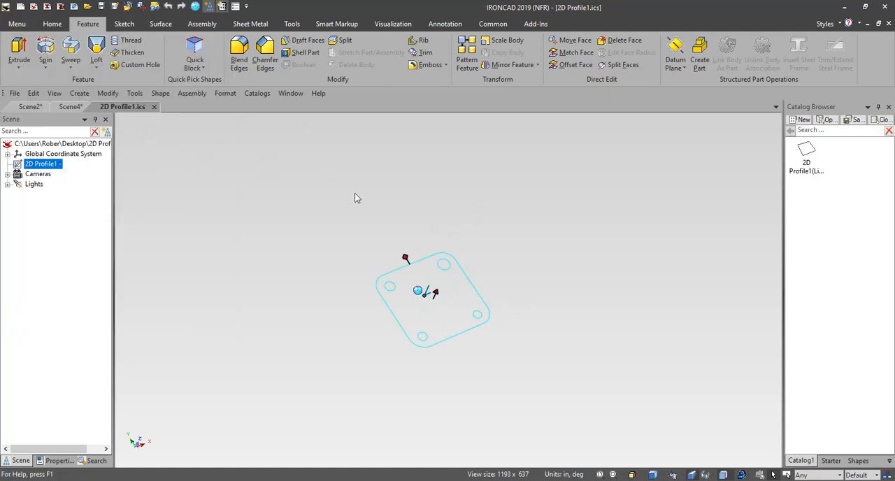
{"action": "left_click", "coordinate": [154, 107]}
{"action": "scroll", "coordinate": [584, 315], "scroll_direction": "up", "scroll_amount": 3}
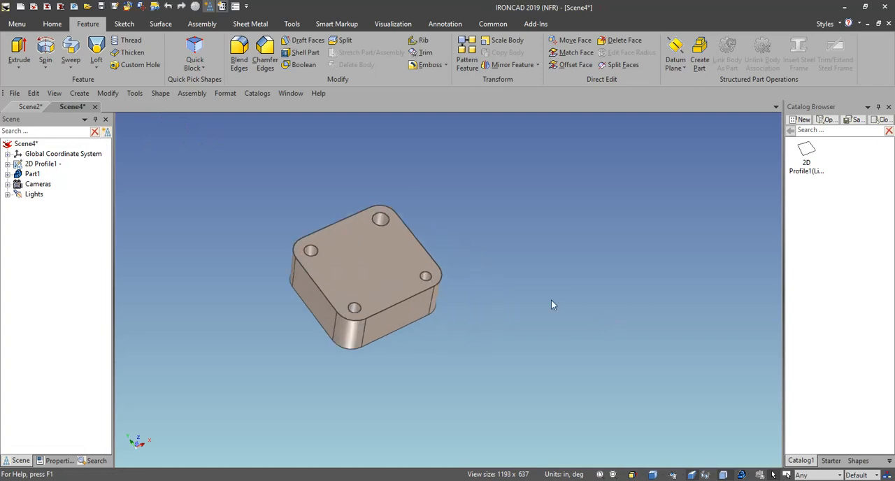
{"action": "scroll", "coordinate": [304, 245], "scroll_direction": "up", "scroll_amount": 2}
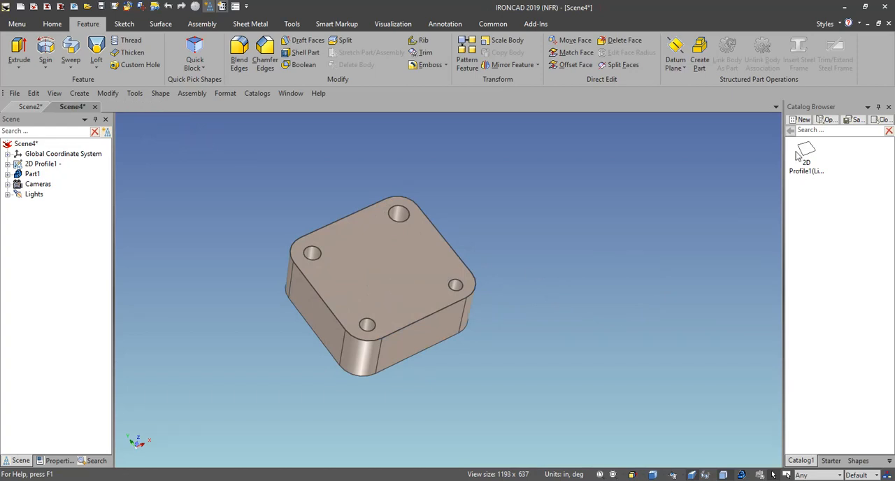
Step: Place another copy of the linked 2D profile from the catalog beside the extruded part and delete it again
{"action": "left_click_drag", "start_coordinate": [806, 151], "coordinate": [595, 259]}
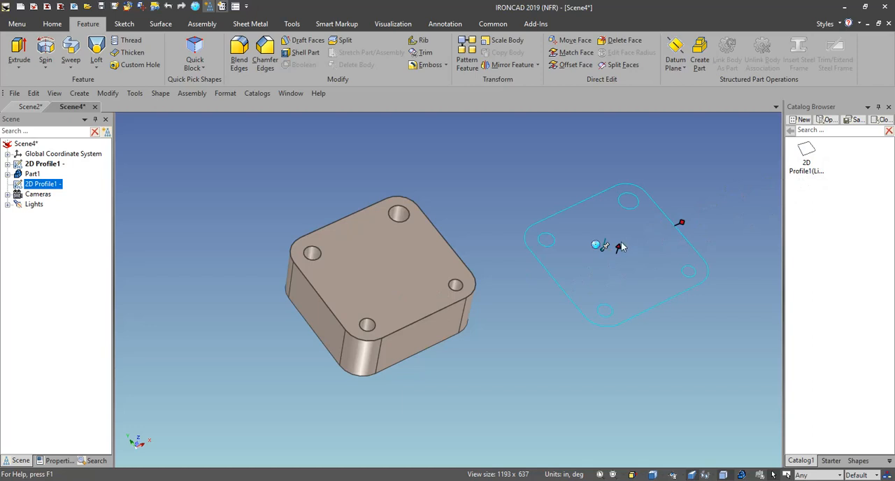
{"action": "key", "text": "Delete"}
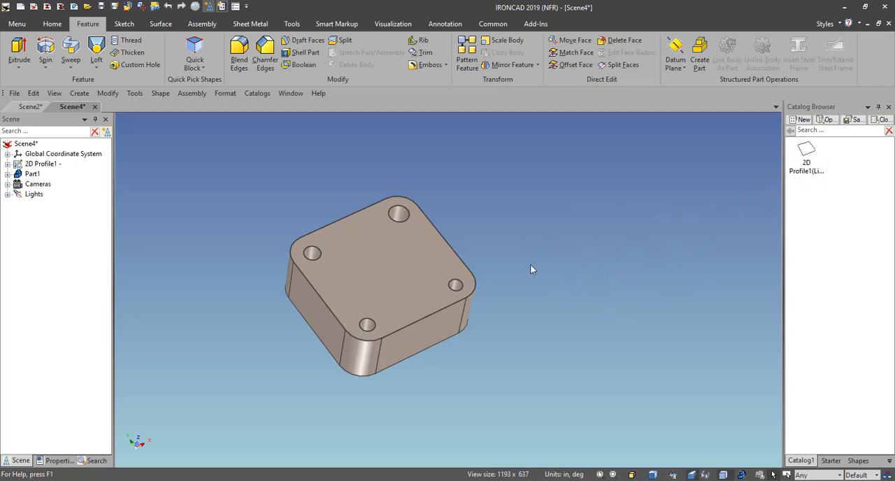
{"action": "scroll", "coordinate": [337, 237], "scroll_direction": "down", "scroll_amount": 1}
{"action": "scroll", "coordinate": [337, 238], "scroll_direction": "up", "scroll_amount": 1}
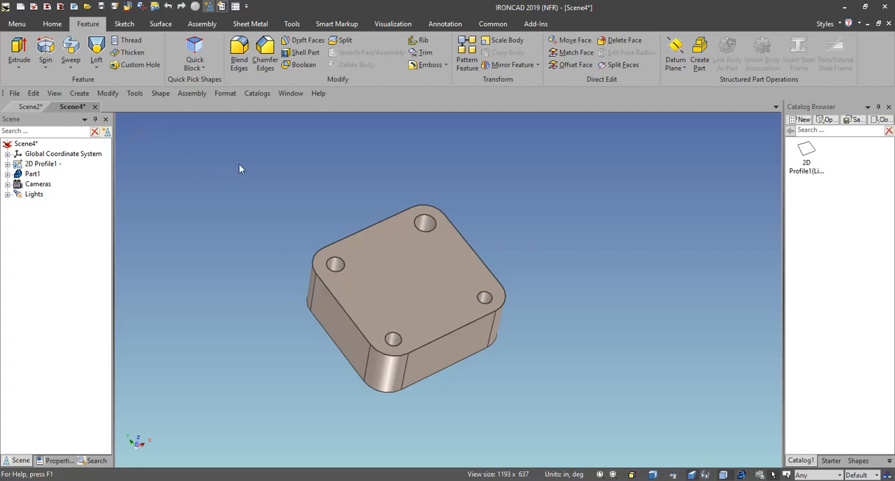
Step: Reopen 2D Profile1.ics from the recent documents
{"action": "left_click", "coordinate": [18, 25]}
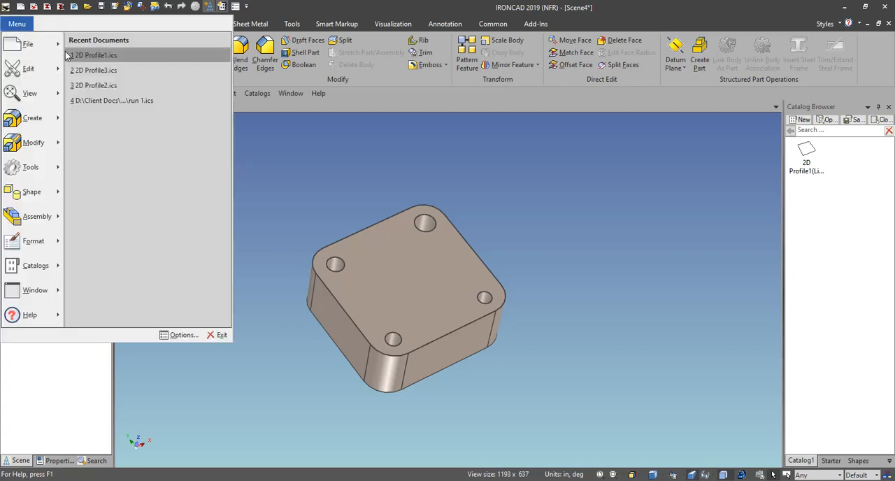
{"action": "left_click", "coordinate": [74, 55]}
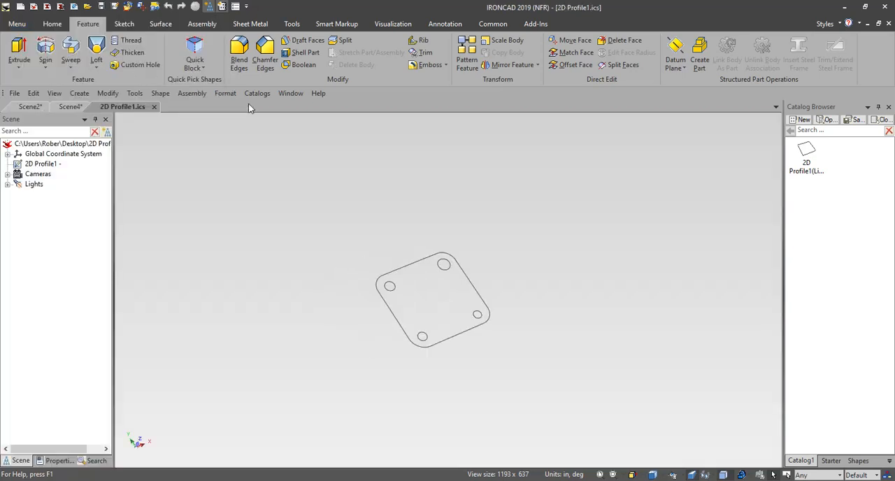
Step: Edit the 2D profile's sketch and draw a square of about 0.69 in per side near the centre of the plate outline
{"action": "left_click", "coordinate": [42, 164]}
{"action": "right_click", "coordinate": [43, 164]}
{"action": "left_click", "coordinate": [67, 277]}
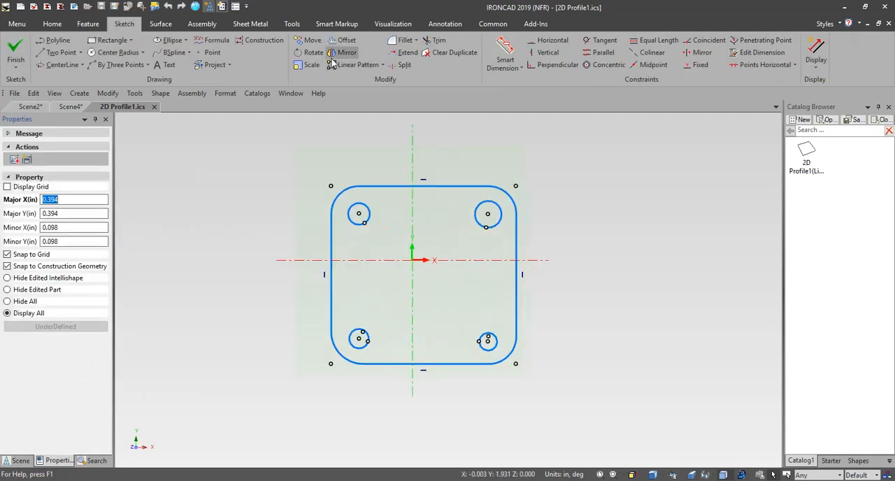
{"action": "left_click", "coordinate": [111, 40]}
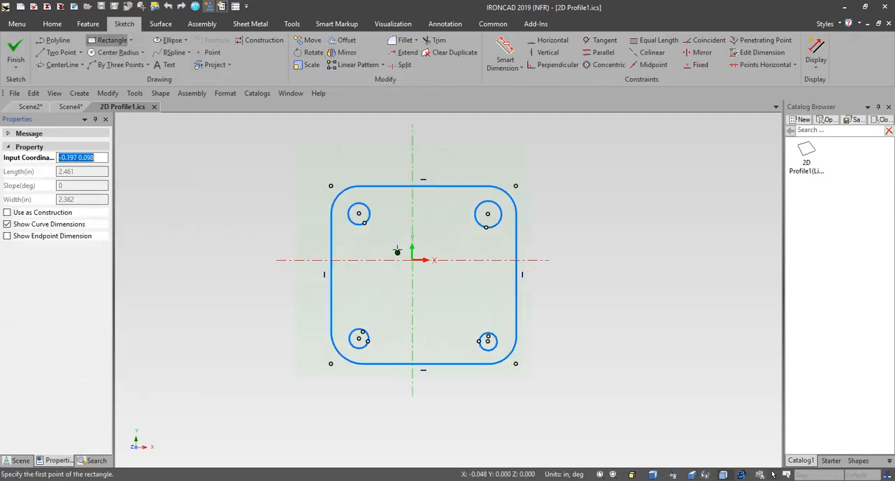
{"action": "left_click", "coordinate": [397, 253]}
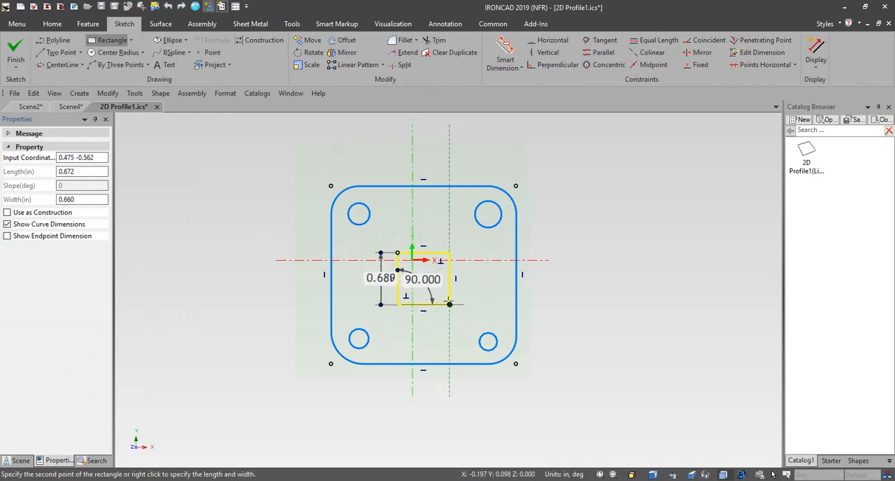
{"action": "left_click", "coordinate": [449, 303]}
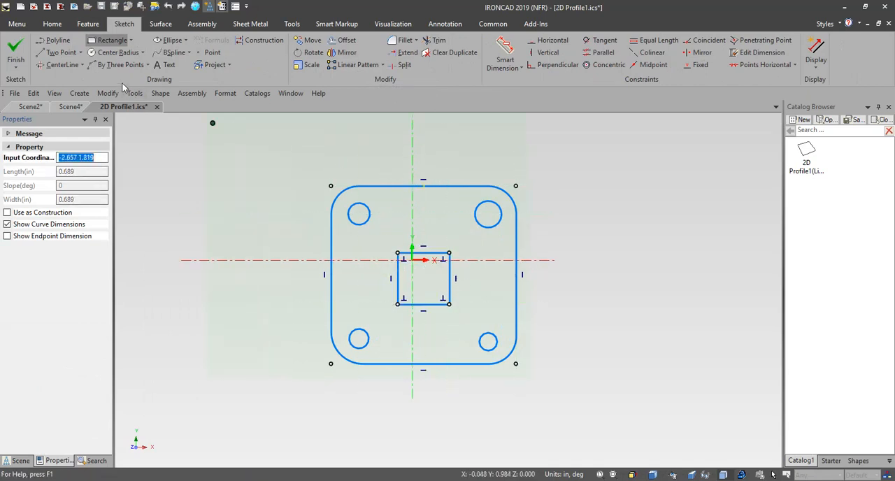
Step: Draw a three-line rectangular tab about 0.3 in high on the outline's upper edge, just above the central square
{"action": "left_click", "coordinate": [62, 53]}
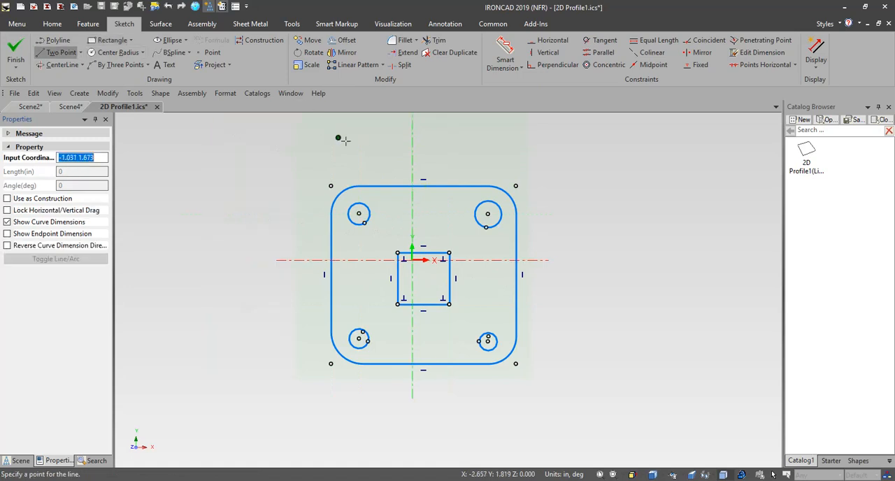
{"action": "left_click", "coordinate": [405, 185]}
{"action": "left_click", "coordinate": [405, 163]}
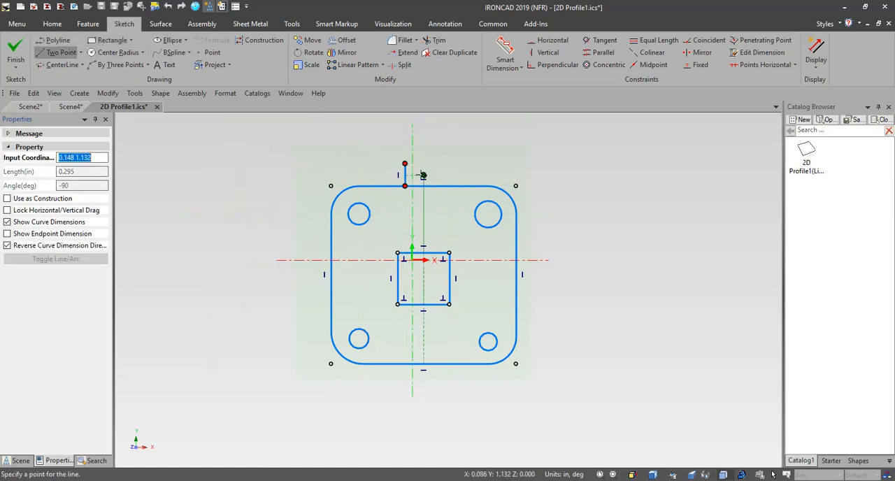
{"action": "left_click", "coordinate": [438, 186]}
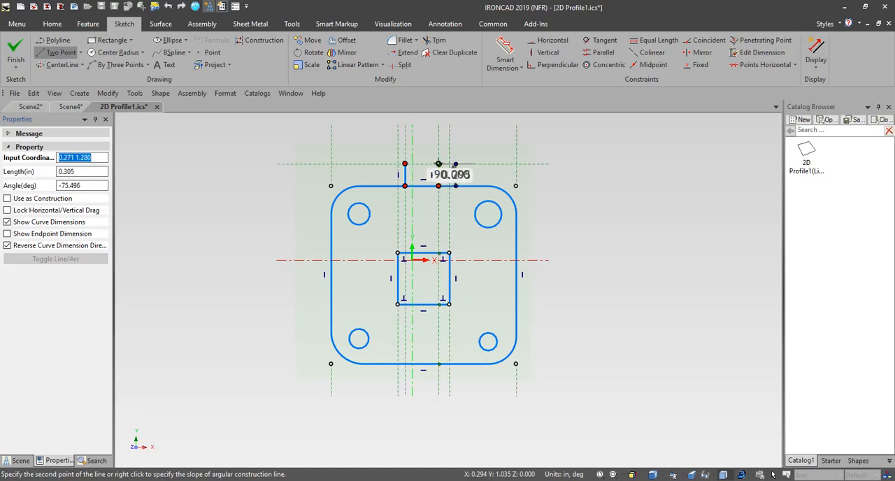
{"action": "left_click", "coordinate": [438, 164]}
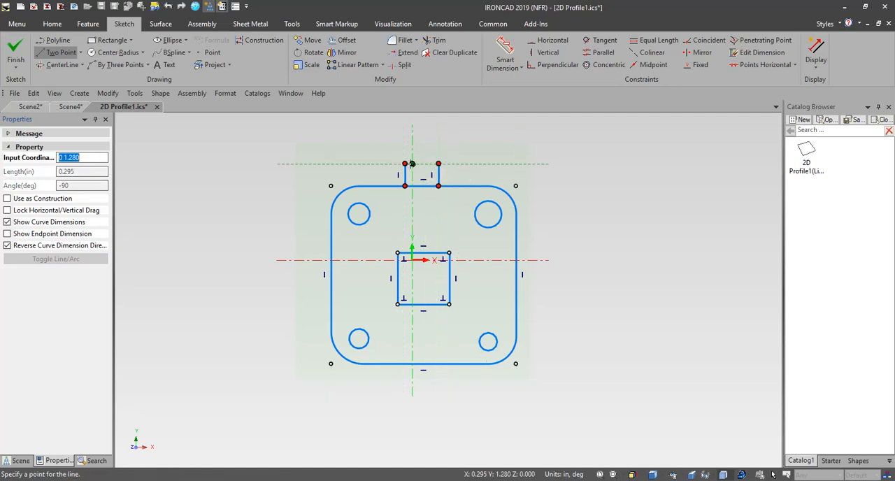
{"action": "left_click", "coordinate": [405, 163]}
{"action": "key", "text": "Escape"}
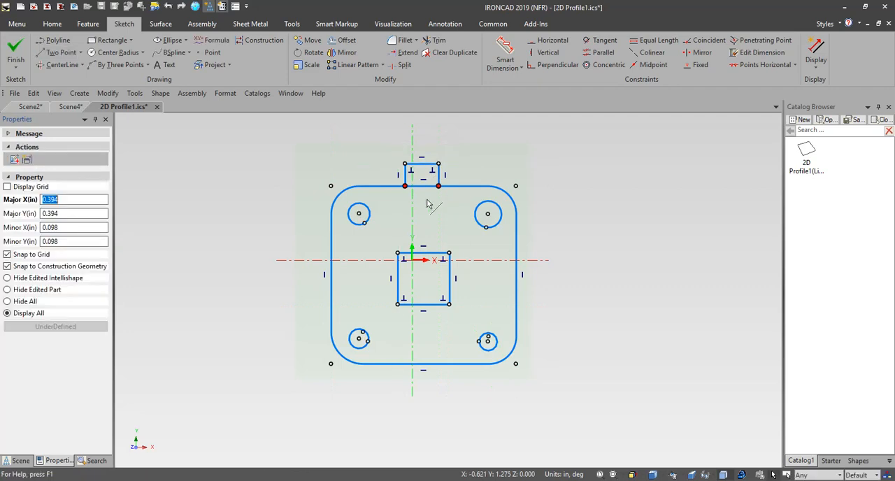
Step: Trim the upper edge segment between the tab's two sides so the tab joins the outline, and finish the sketch
{"action": "scroll", "coordinate": [432, 205], "scroll_direction": "up", "scroll_amount": 3}
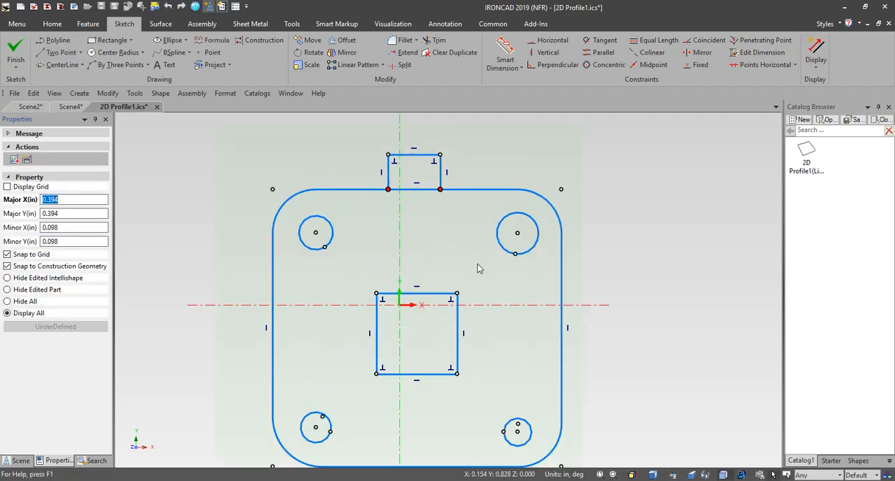
{"action": "left_click", "coordinate": [441, 189]}
{"action": "left_click", "coordinate": [461, 227]}
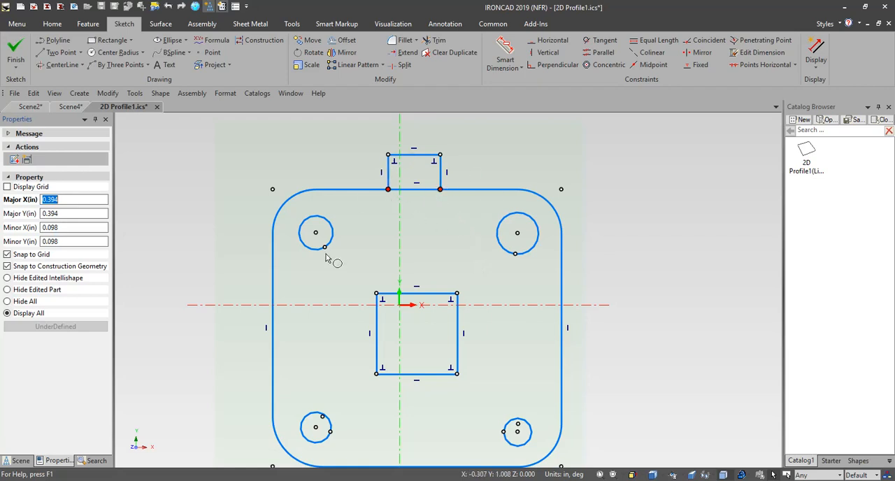
{"action": "left_click", "coordinate": [377, 335]}
{"action": "left_click", "coordinate": [438, 41]}
{"action": "left_click", "coordinate": [423, 189]}
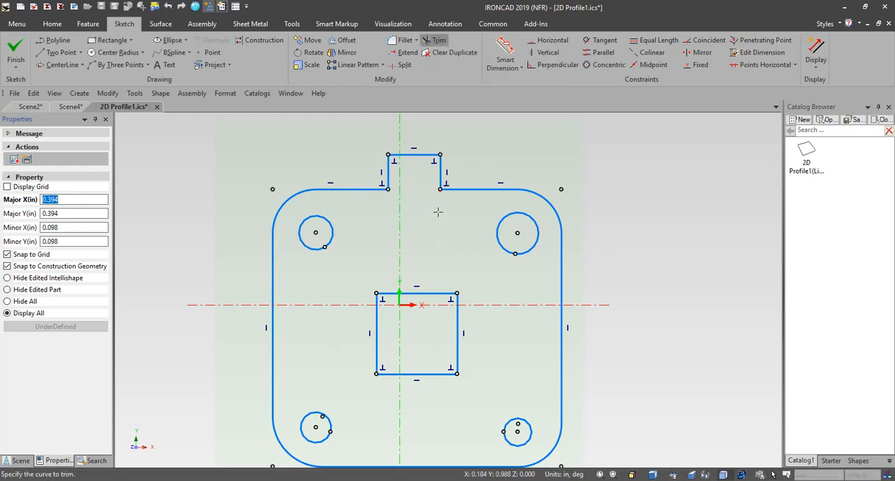
{"action": "scroll", "coordinate": [441, 199], "scroll_direction": "up", "scroll_amount": 2}
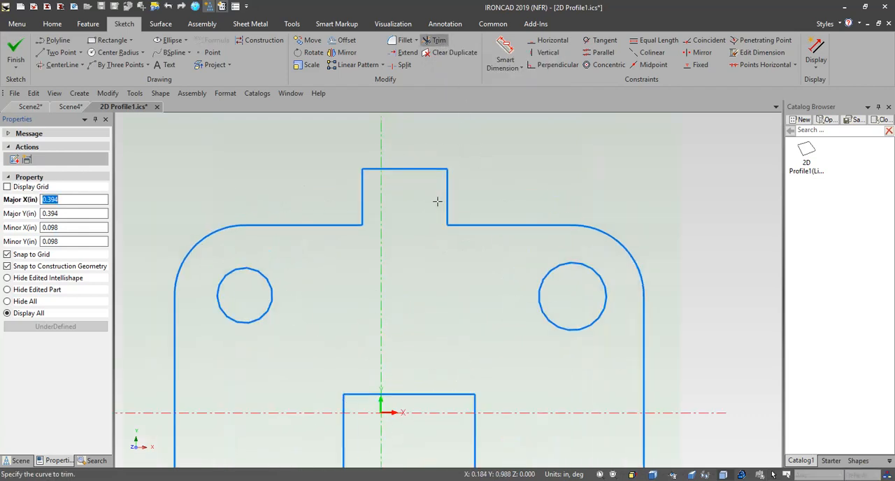
{"action": "scroll", "coordinate": [437, 202], "scroll_direction": "down", "scroll_amount": 5}
{"action": "scroll", "coordinate": [471, 324], "scroll_direction": "up", "scroll_amount": 1}
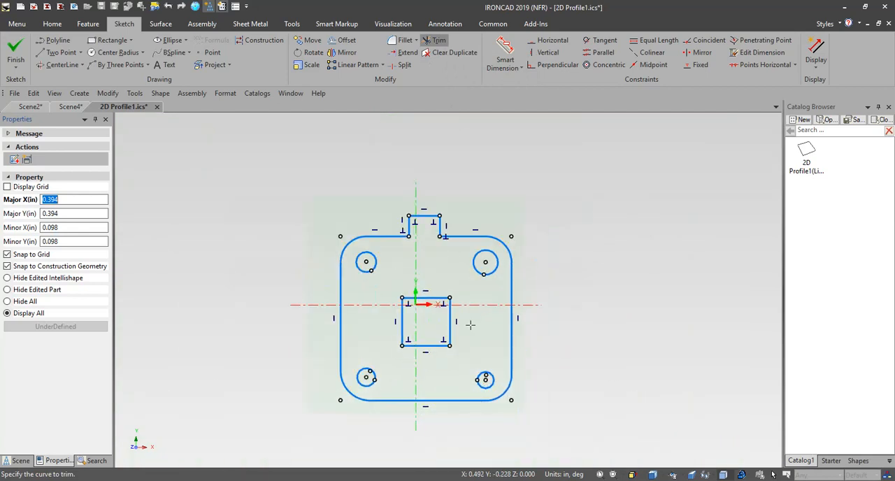
{"action": "left_click", "coordinate": [14, 51]}
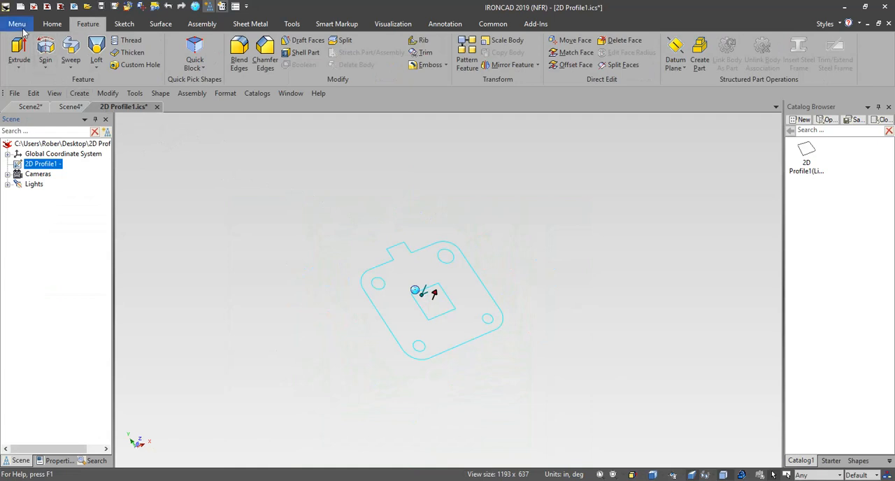
Step: Save the edited 2D Profile1.ics and close it to return to the linked part in Scene4
{"action": "left_click", "coordinate": [20, 26]}
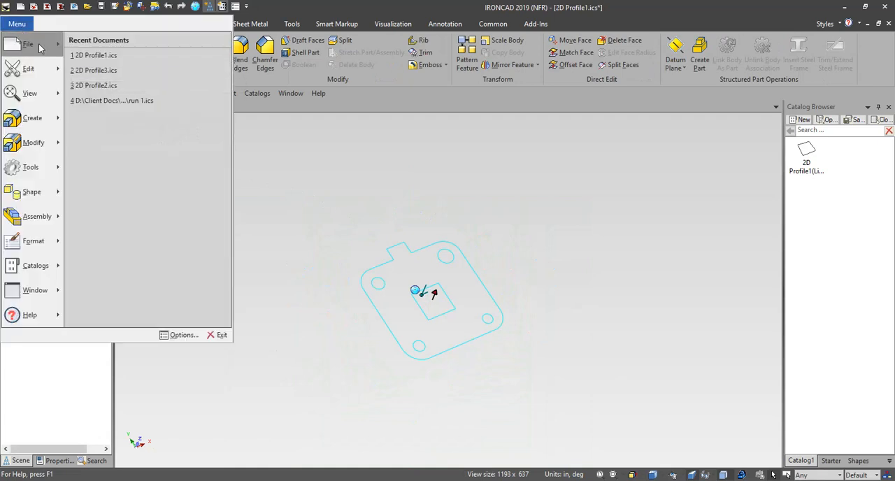
{"action": "mouse_move", "coordinate": [40, 48]}
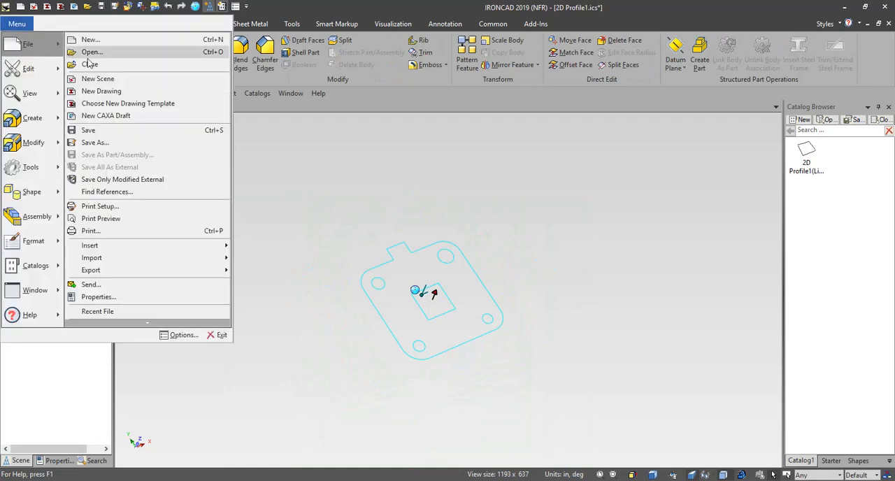
{"action": "left_click", "coordinate": [128, 131]}
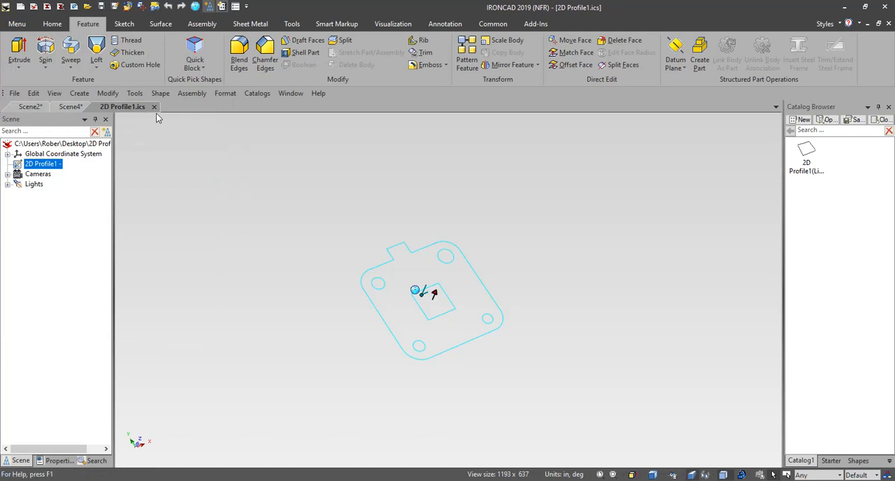
{"action": "left_click", "coordinate": [154, 106]}
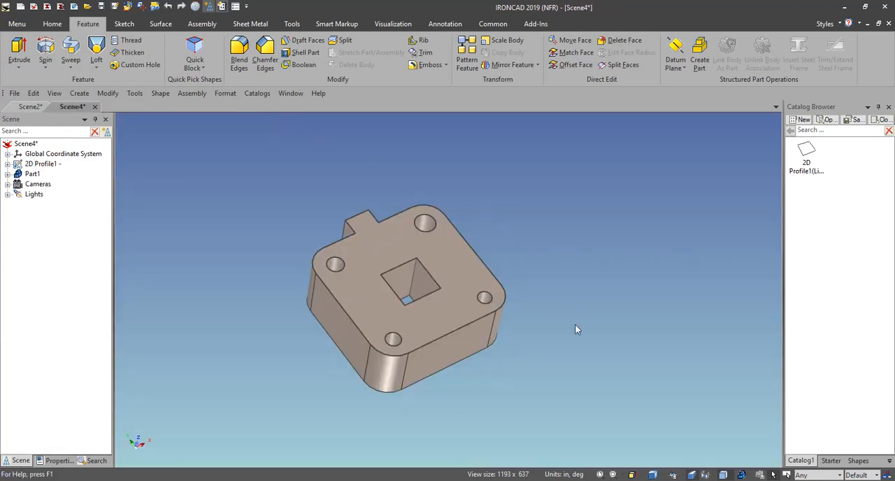